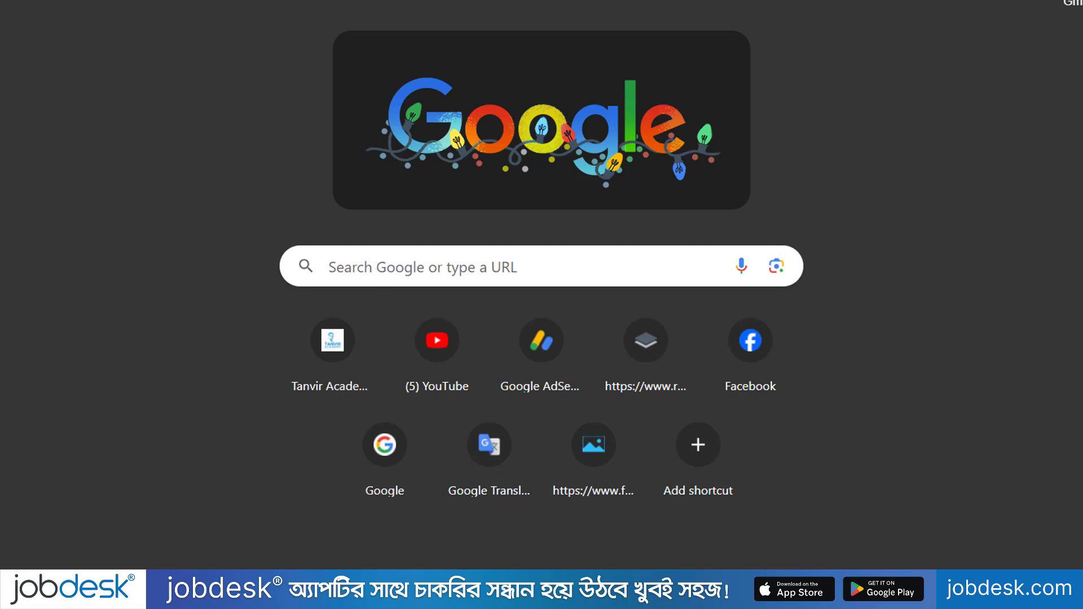
Run a Google search for 'microsoft'.
click(445, 266)
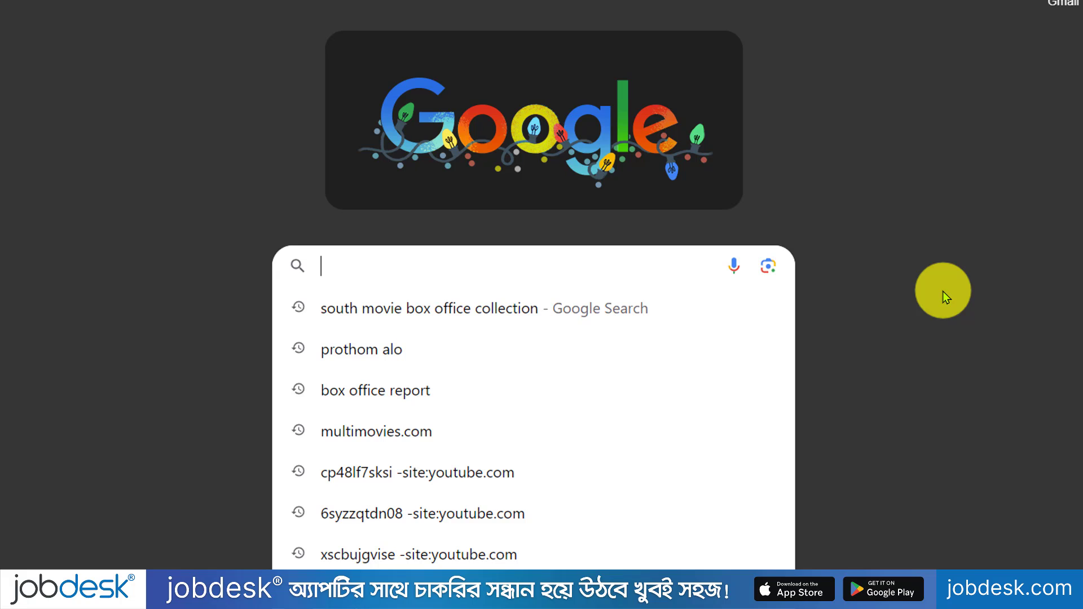
text(mic)
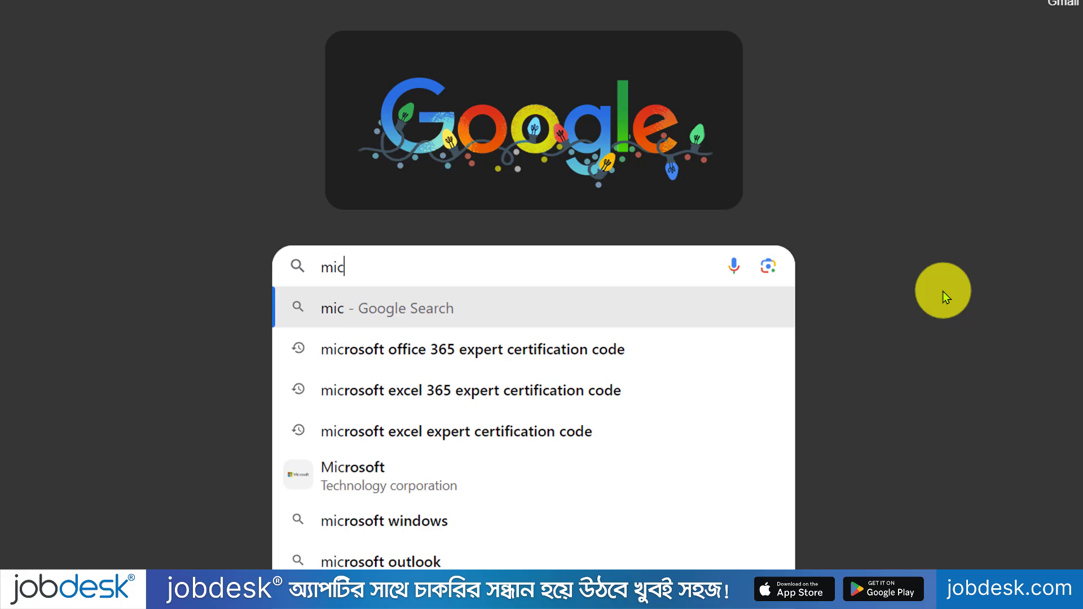
text(rosoft)
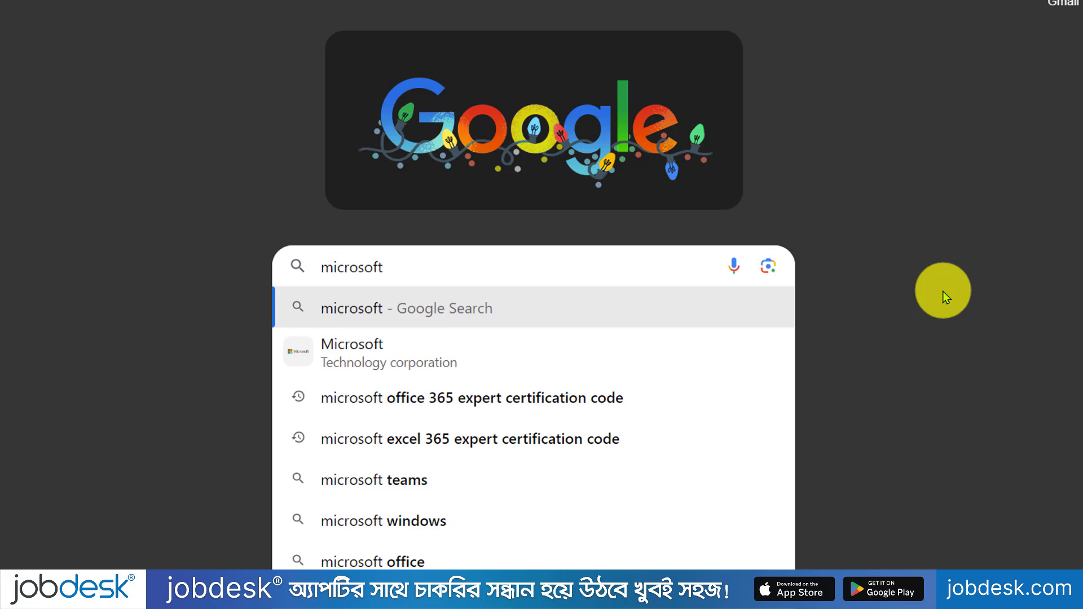
key(Return)
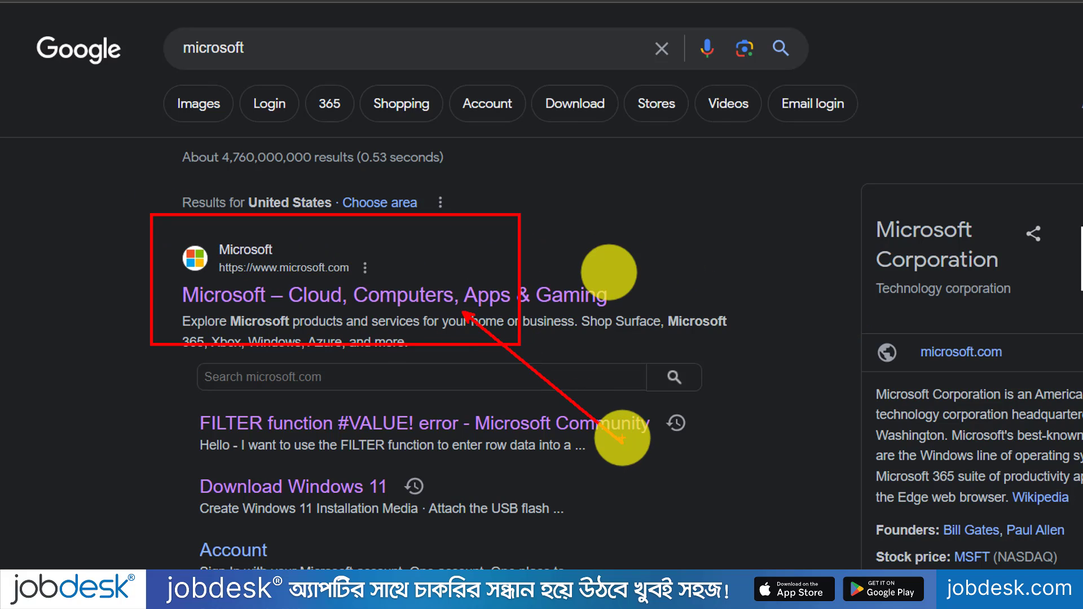
Open the Microsoft result and change 'fr-fr' to 'en' in the address to load the English site.
click(259, 249)
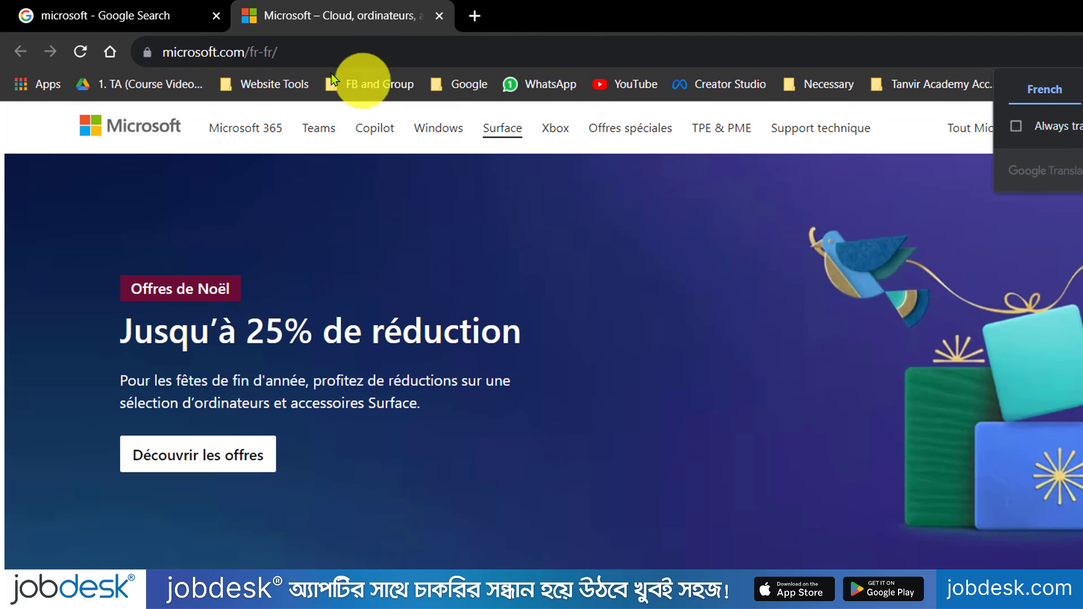
drag(261, 52, 375, 50)
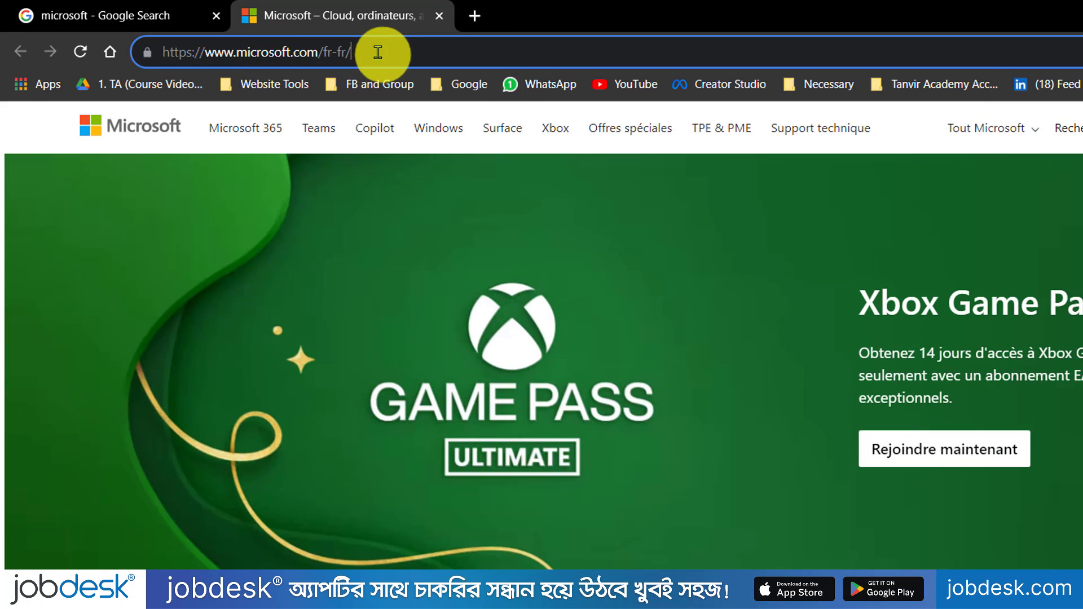
text(en)
key(Return)
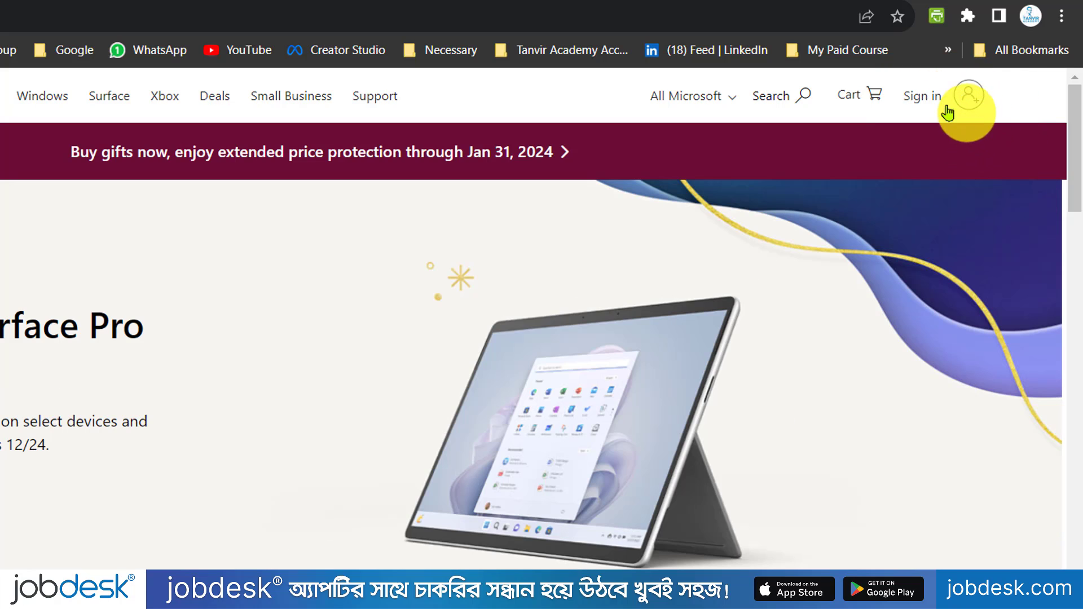
Go to Sign in on microsoft.com and choose 'Create one!' for a new account.
click(967, 101)
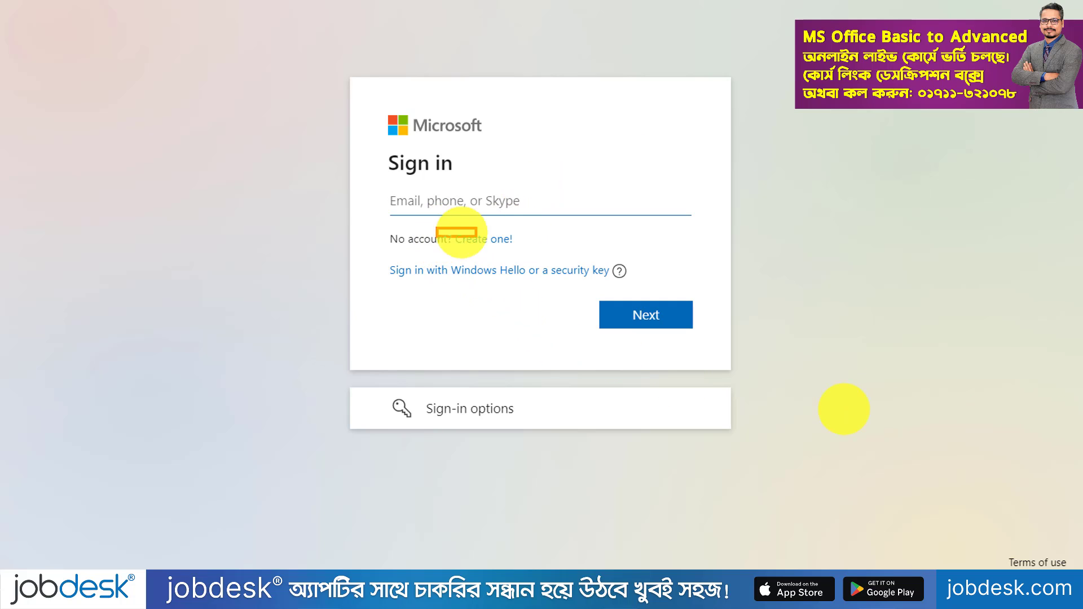
click(486, 243)
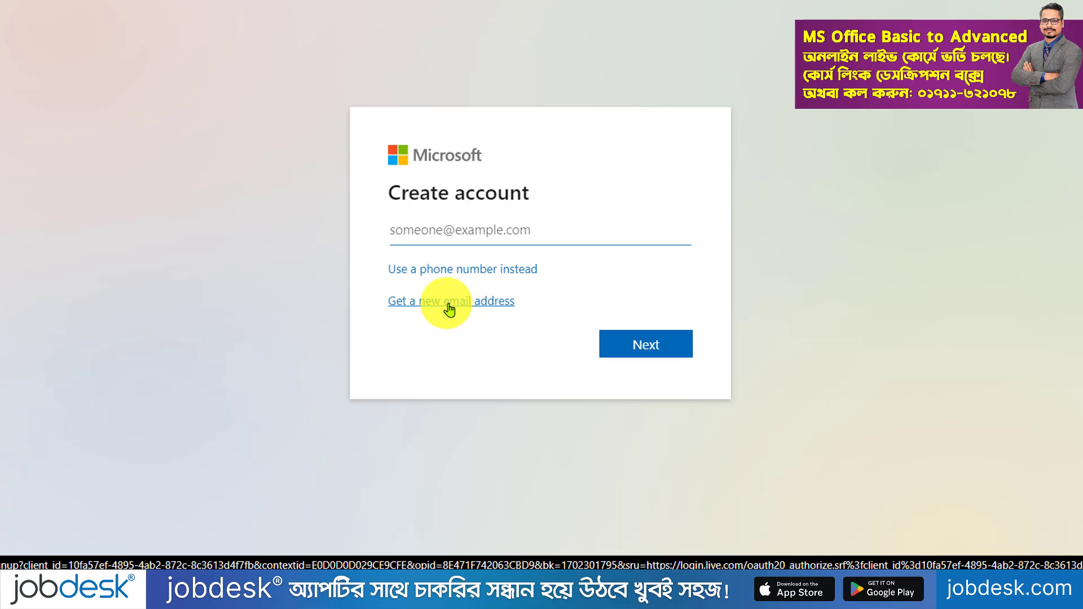
Request a new hotmail.com address, enter the chosen username and submit it.
click(449, 307)
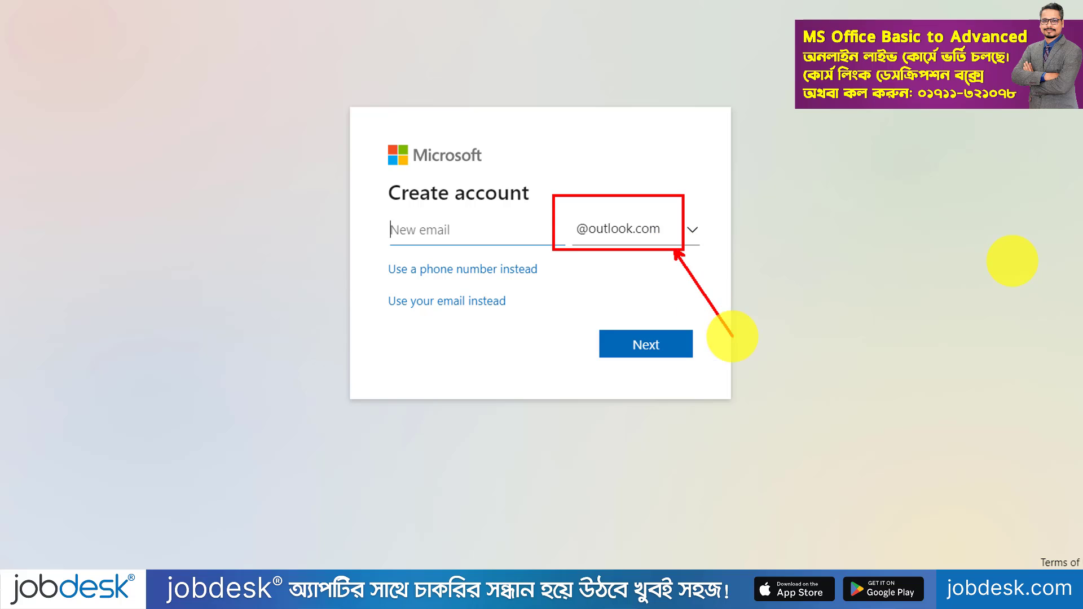
click(689, 237)
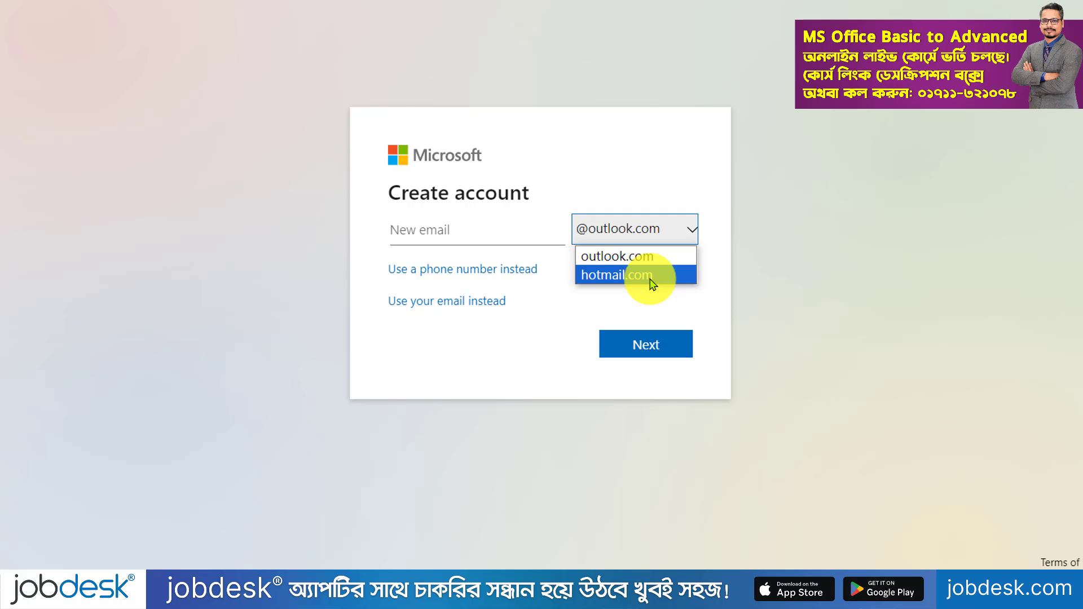
click(651, 280)
click(512, 228)
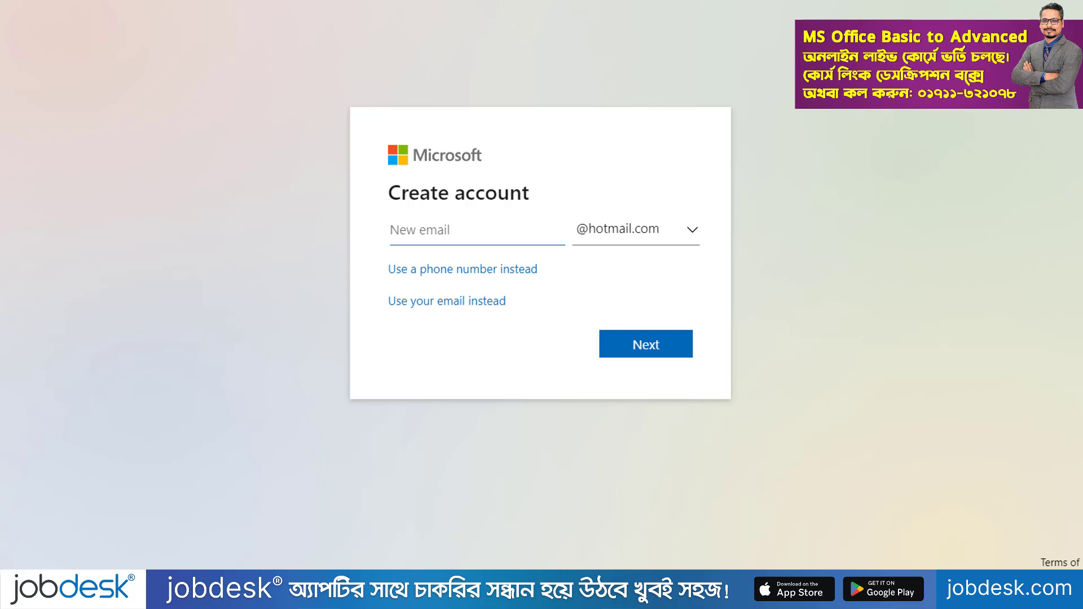
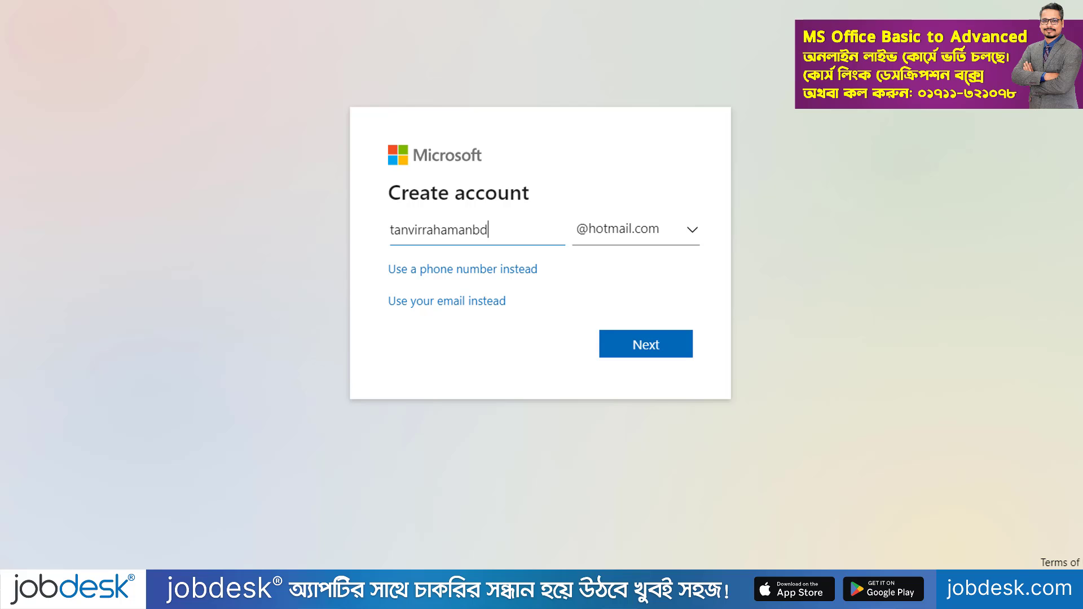
click(644, 342)
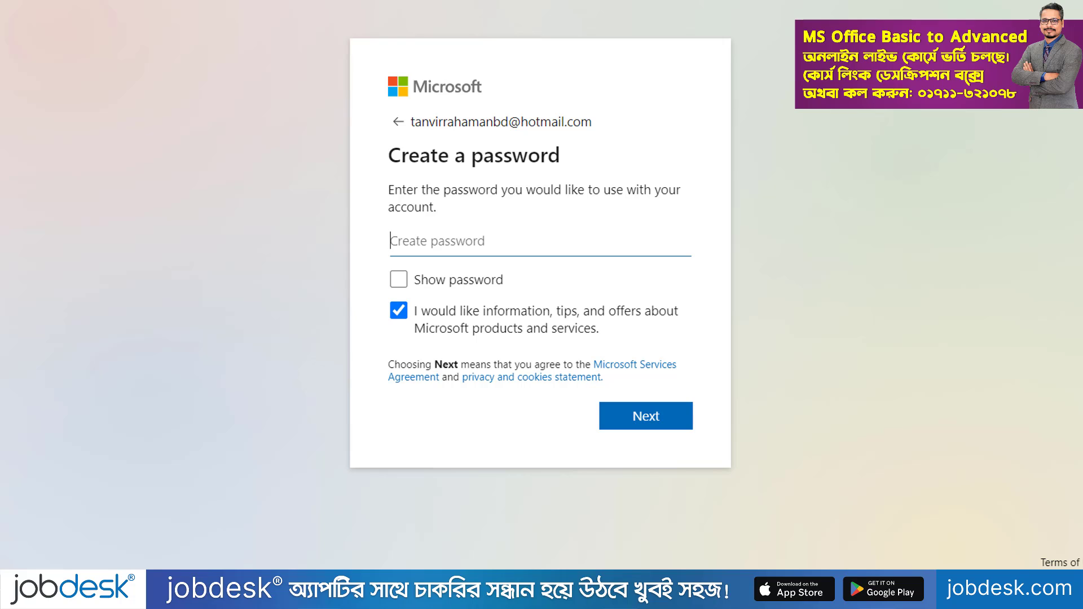
Set the account password, then enter the account holder's first and last name.
text(•••)
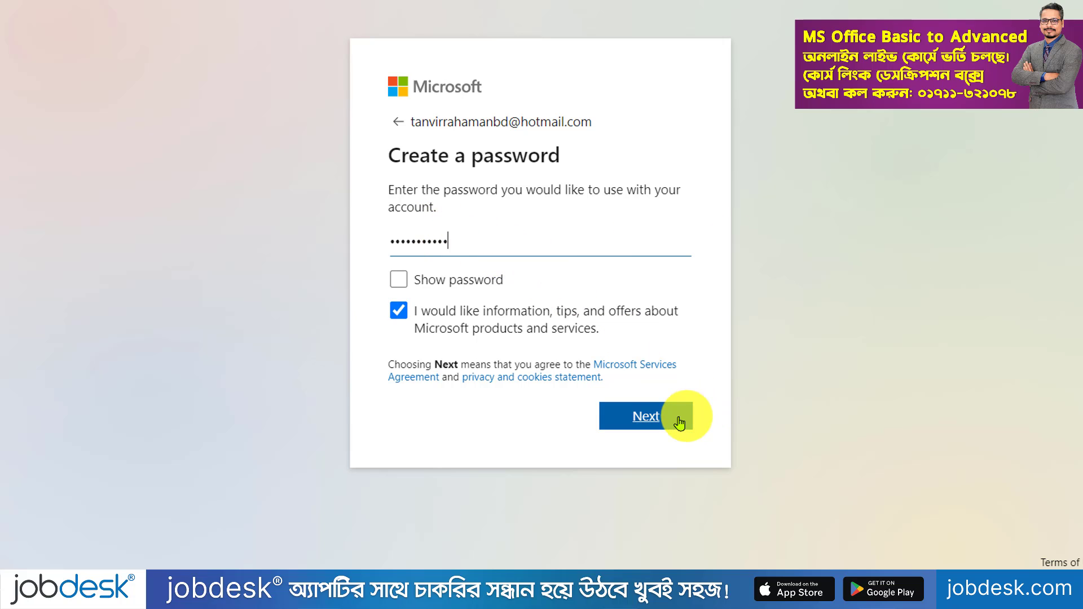
click(659, 417)
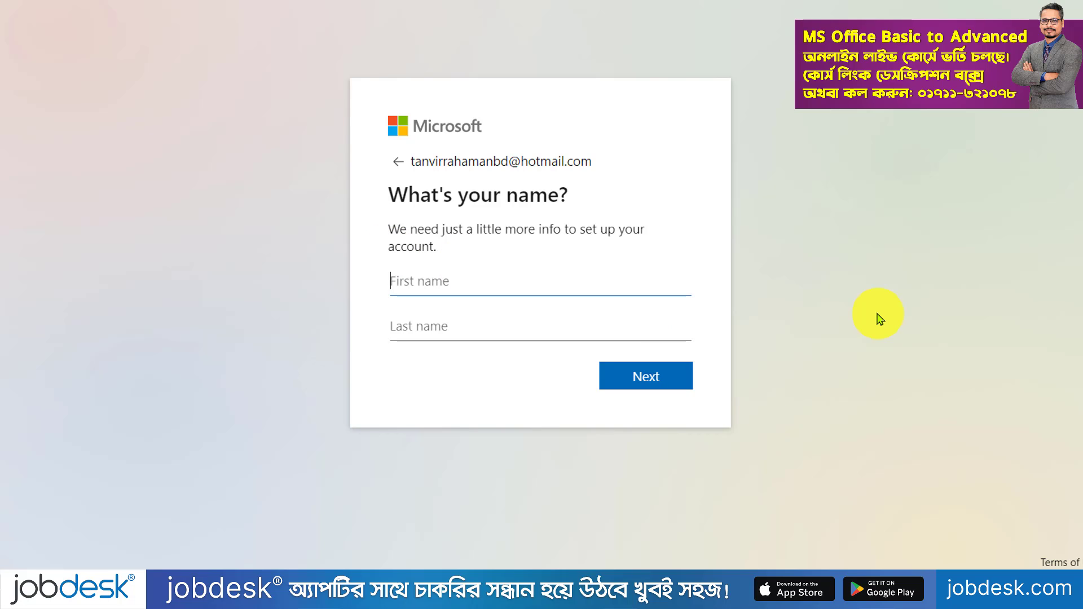
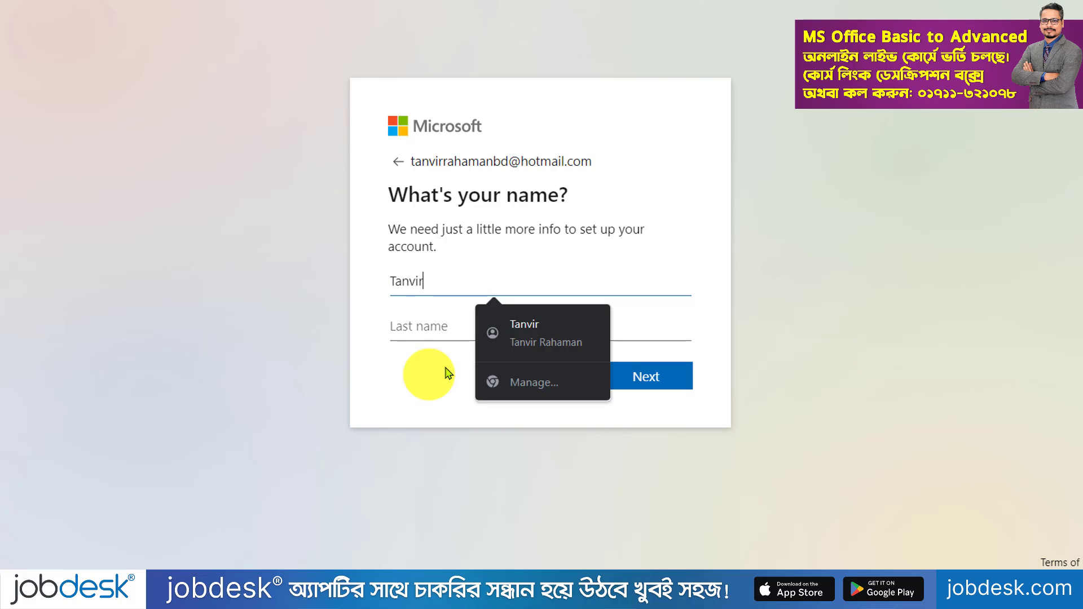
click(411, 332)
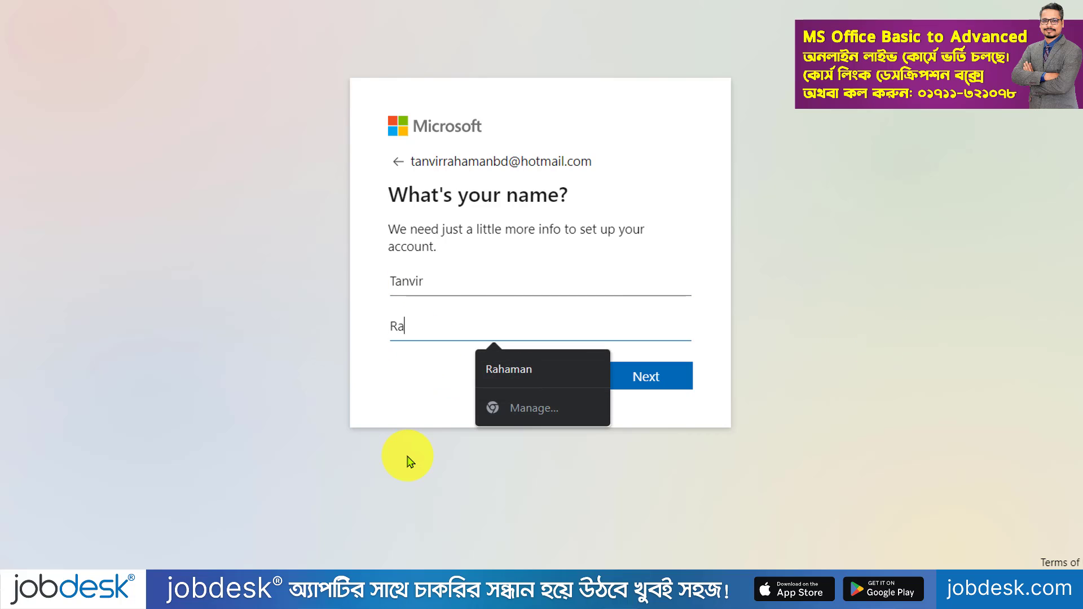
click(400, 409)
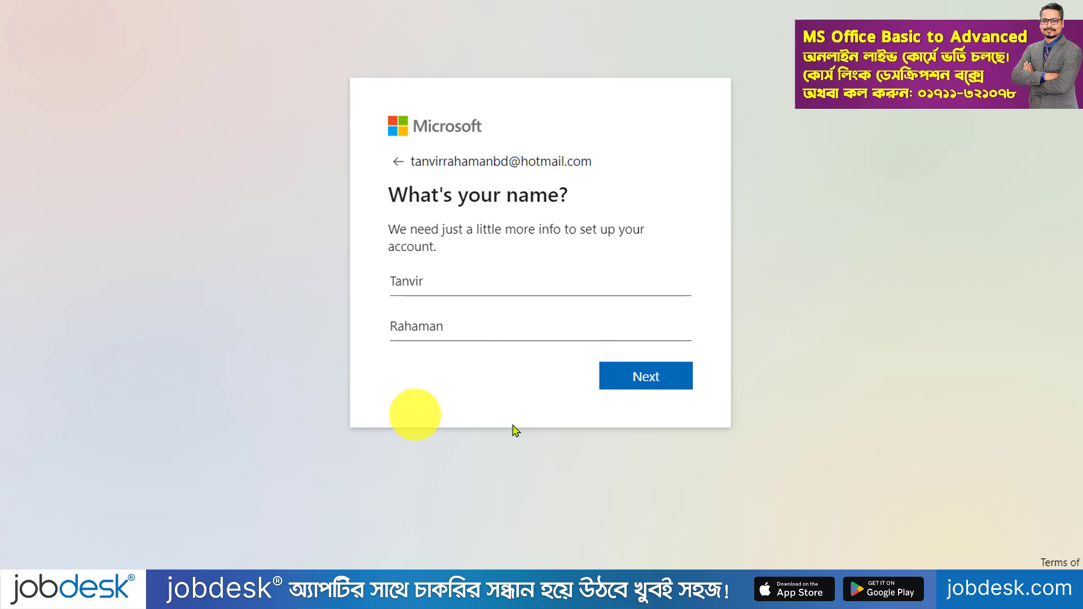
click(649, 387)
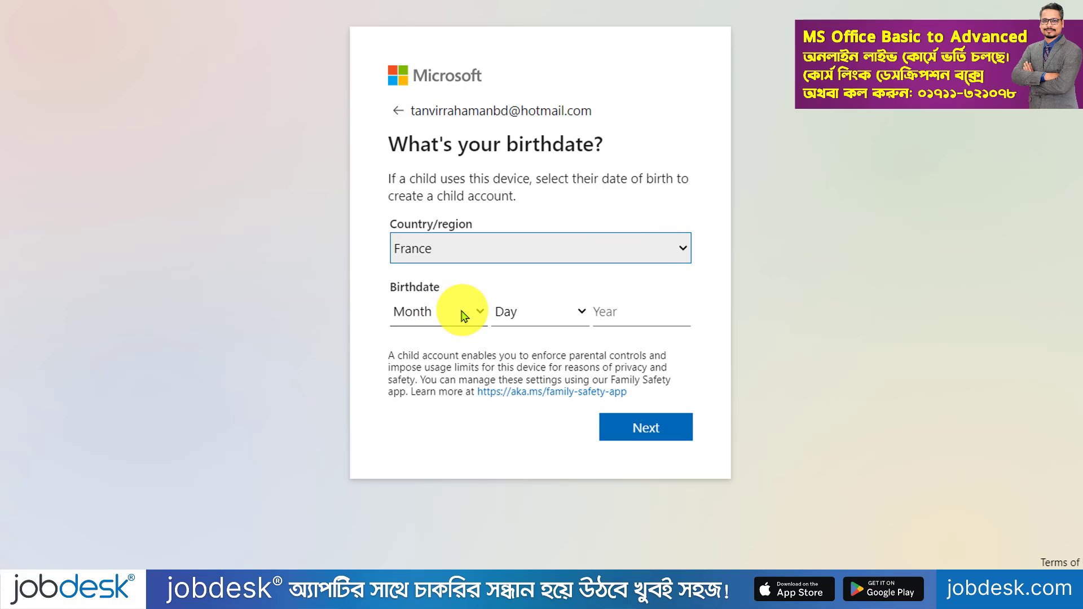
Enter a June birthdate with France as the country and continue.
click(438, 312)
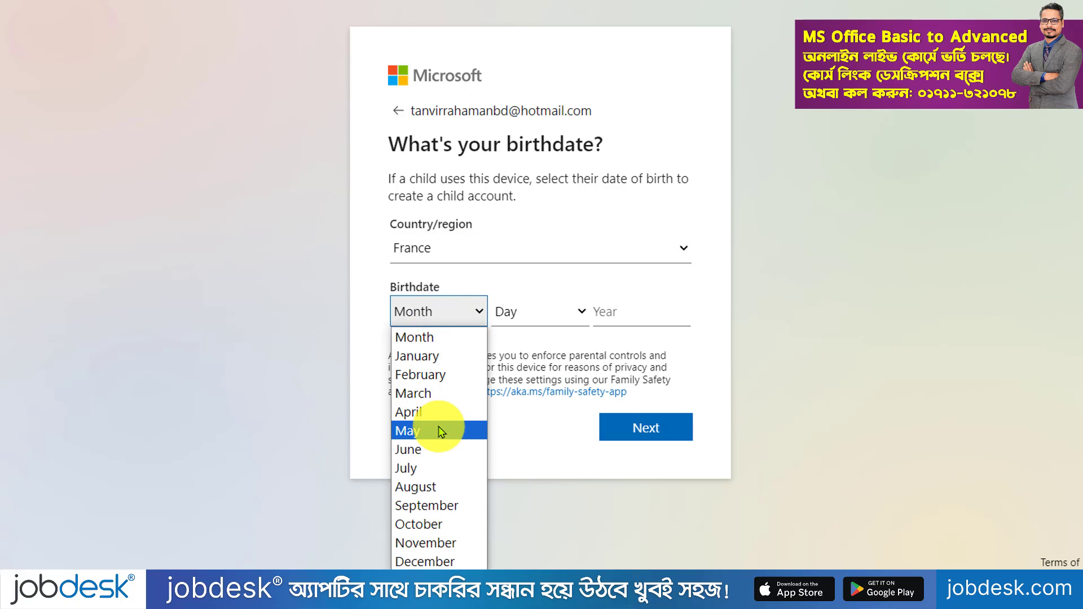
click(434, 449)
click(552, 314)
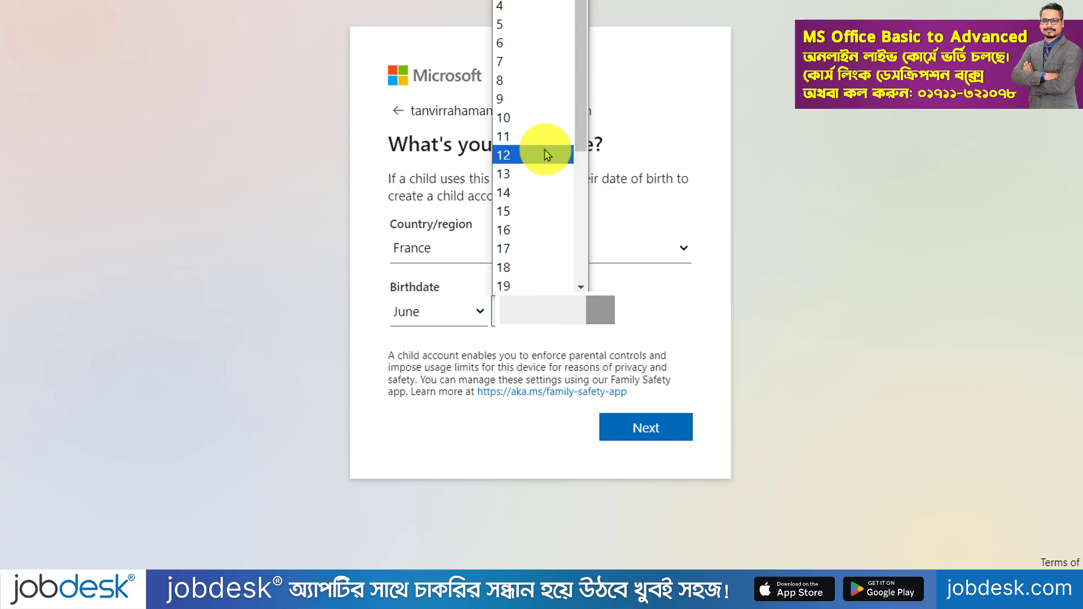
click(544, 151)
click(633, 434)
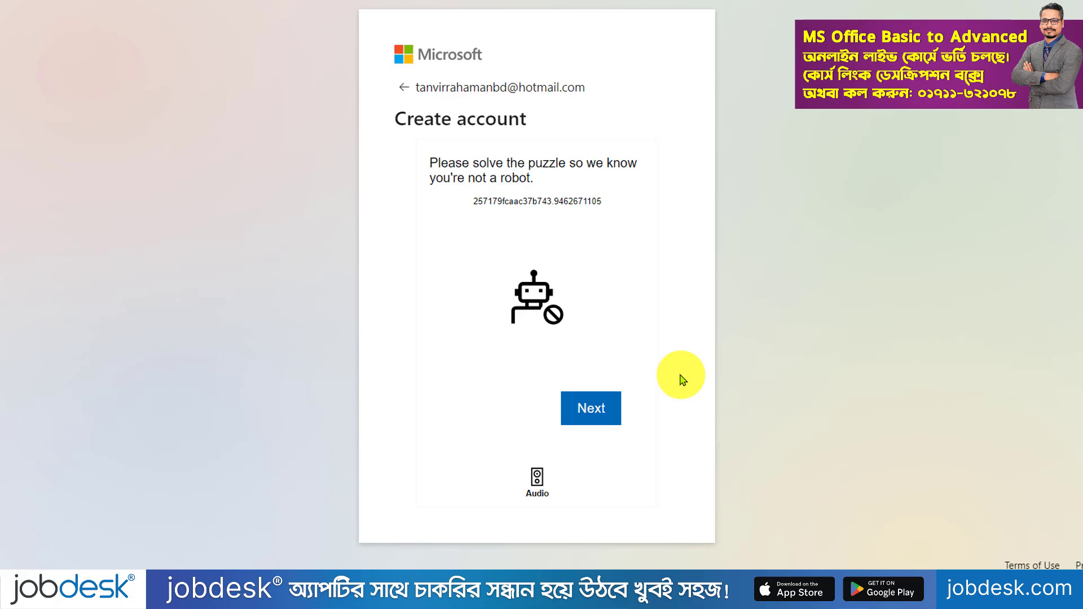
Start the robot check, turn the watering can toward the hand and submit.
click(597, 416)
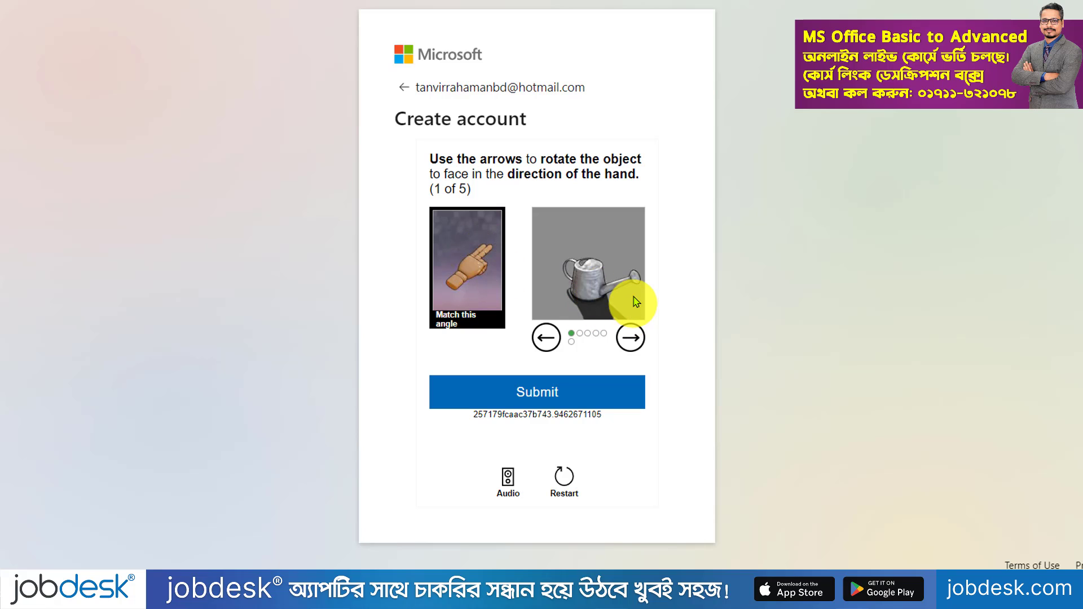
click(546, 337)
click(630, 337)
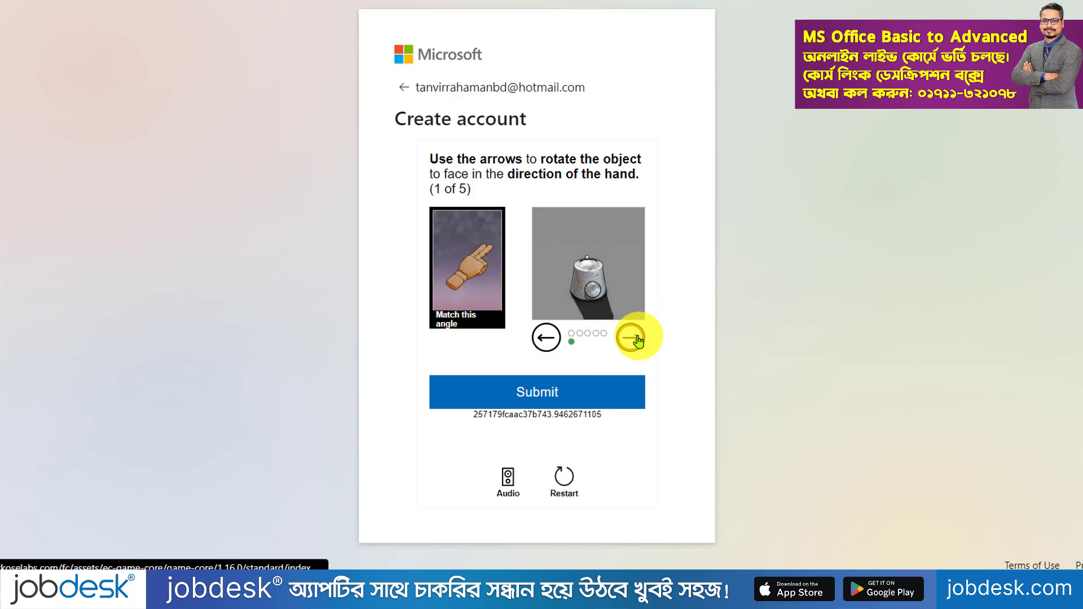
click(630, 338)
click(546, 341)
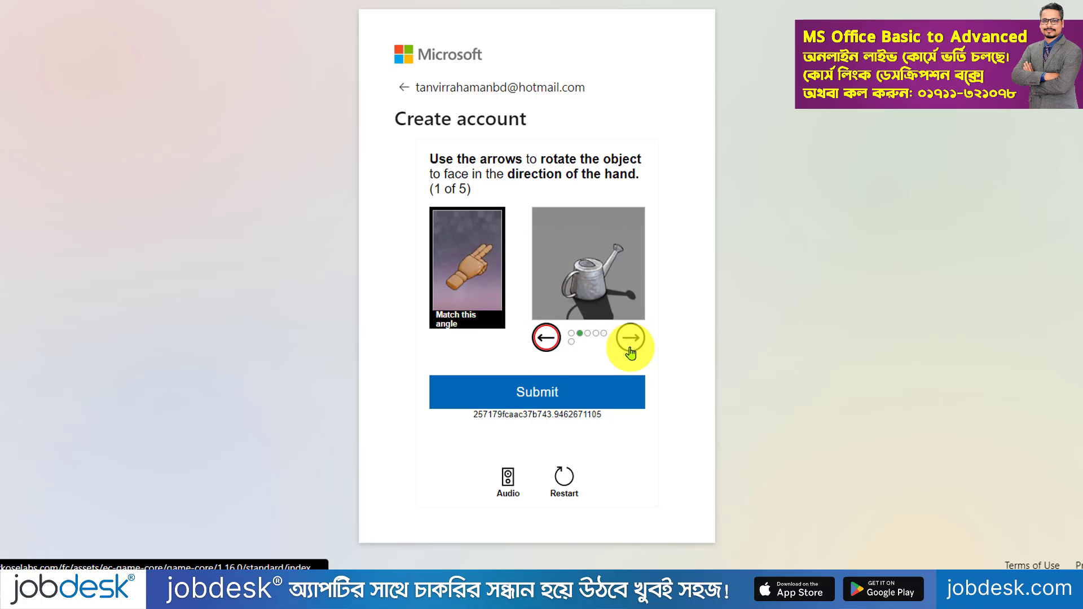
click(586, 390)
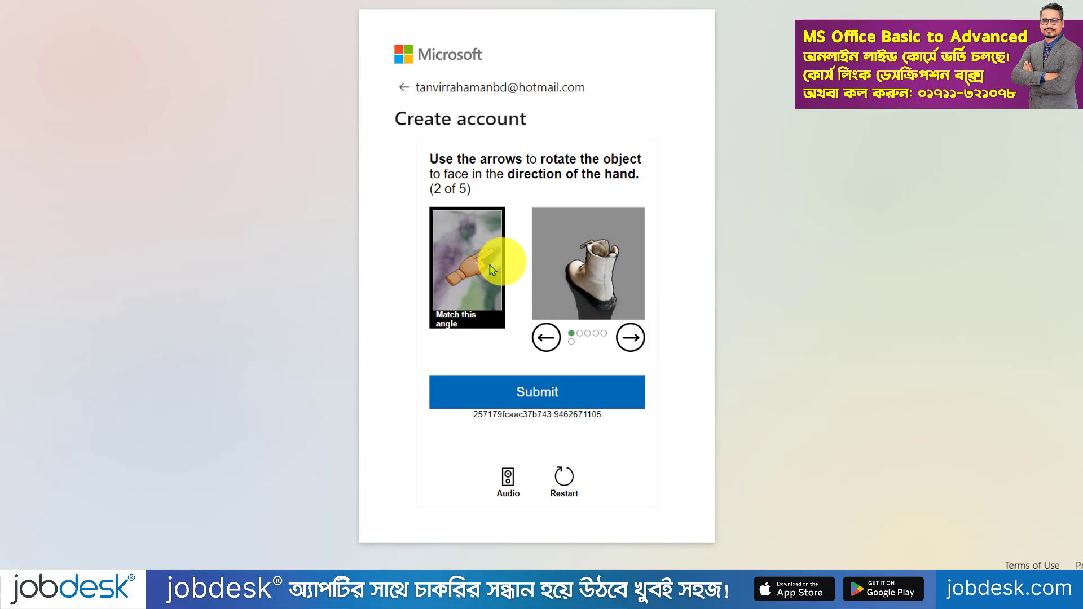
Rotate the boot to face the hand's direction and submit the second puzzle.
click(630, 337)
click(630, 337)
click(630, 338)
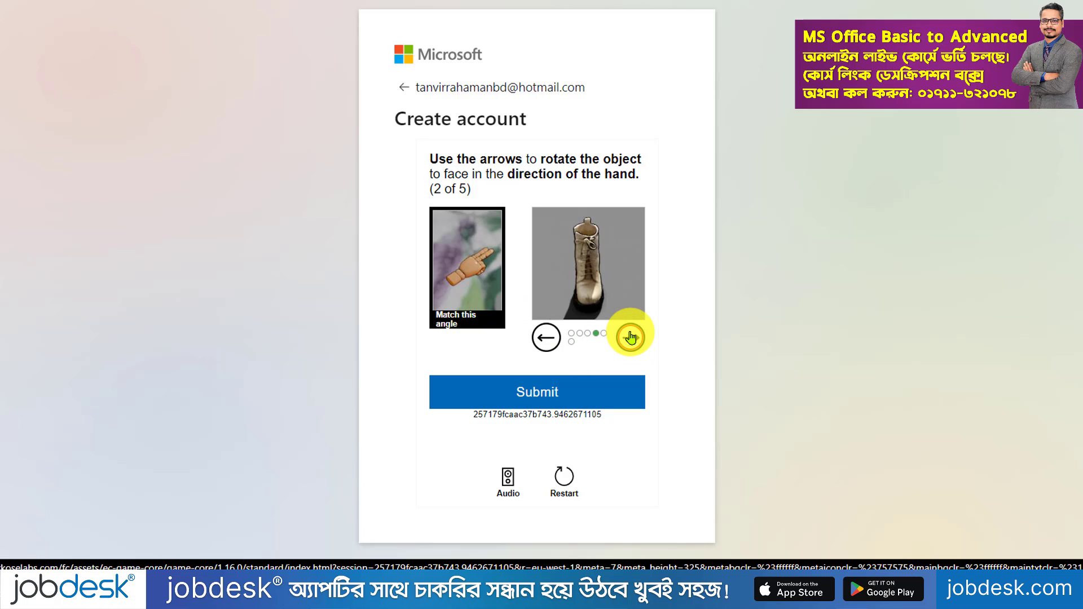
click(630, 337)
click(630, 337)
click(630, 338)
click(546, 337)
click(546, 337)
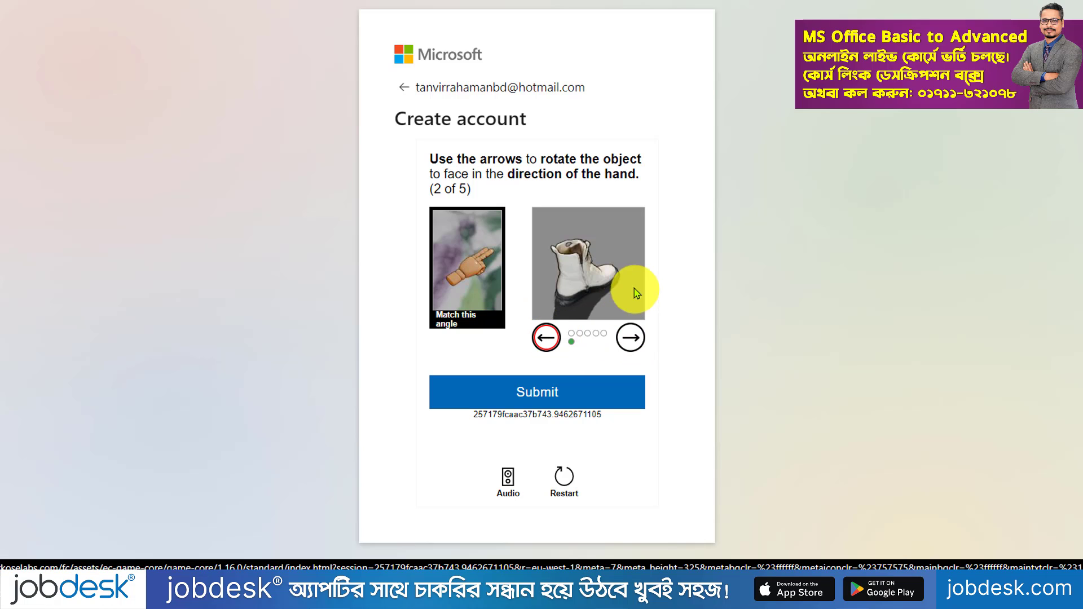
click(613, 394)
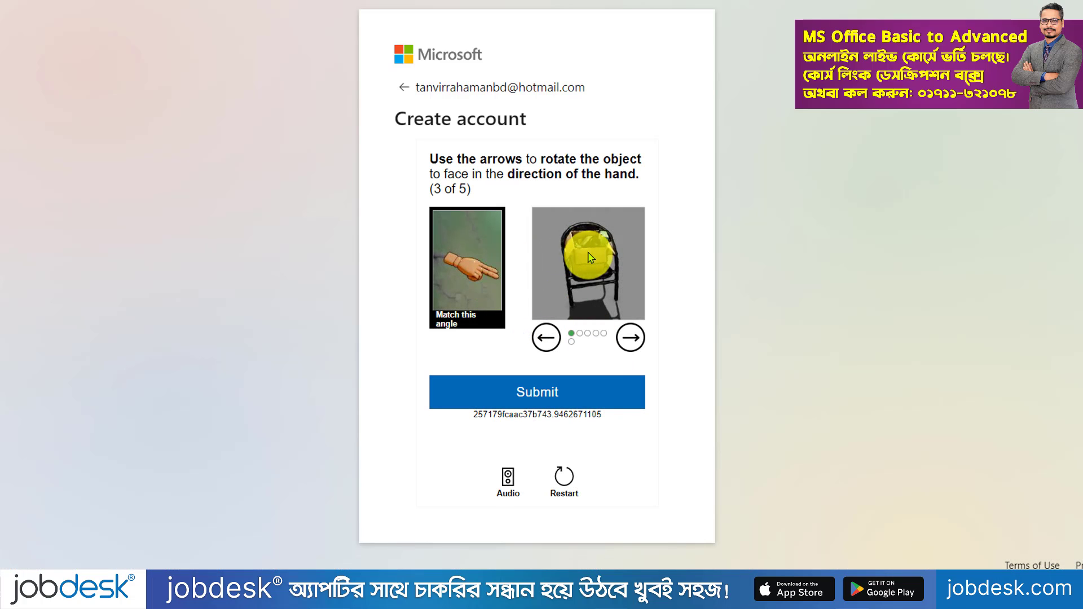
Solve the remaining chair, boot and final-object puzzles, submitting each answer.
click(630, 337)
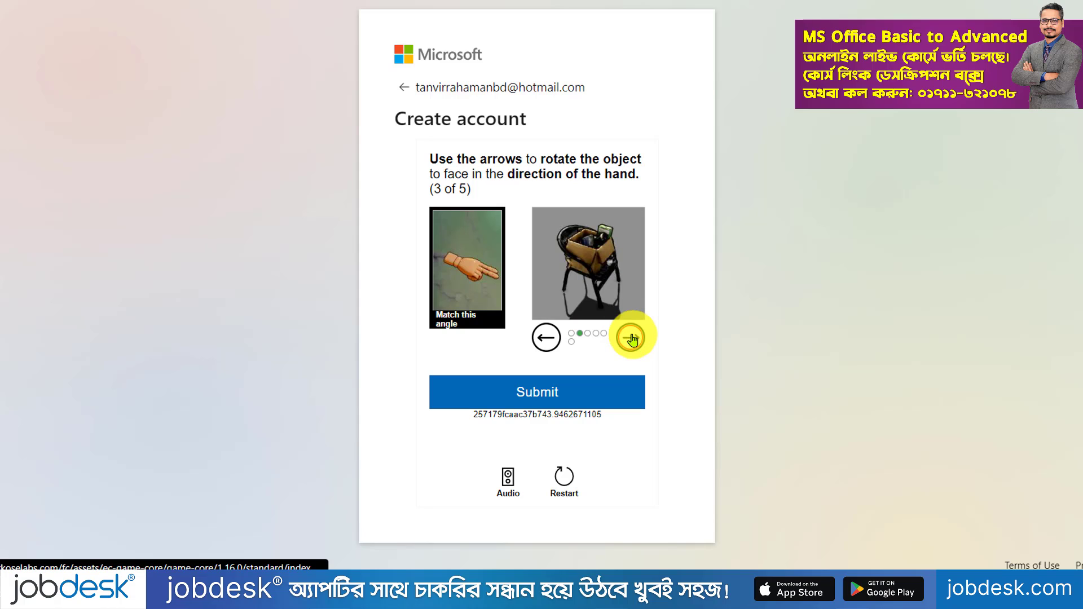
click(600, 394)
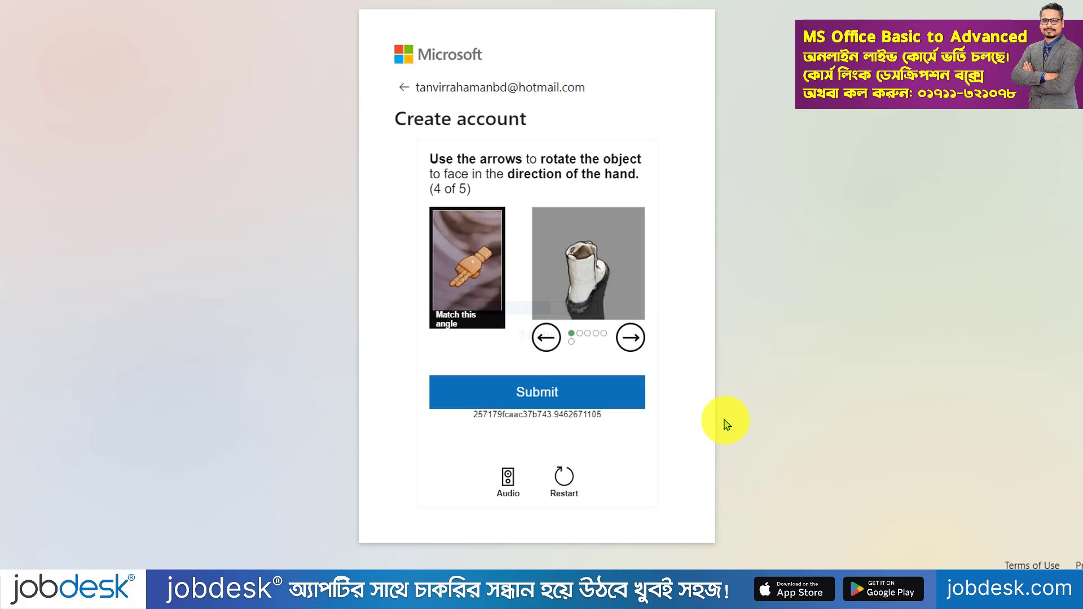
click(630, 337)
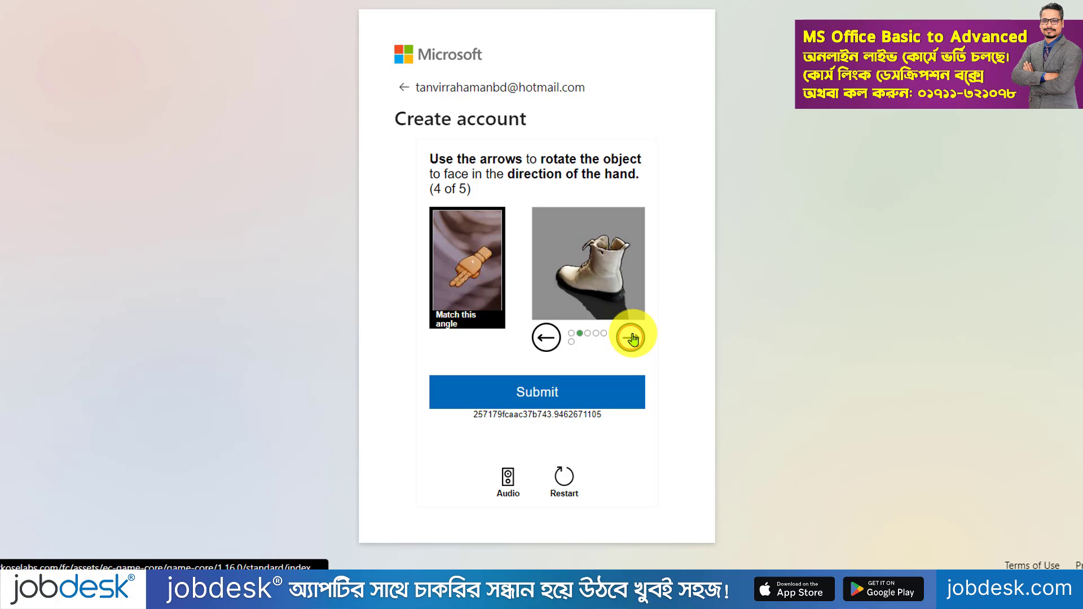
click(631, 337)
click(576, 389)
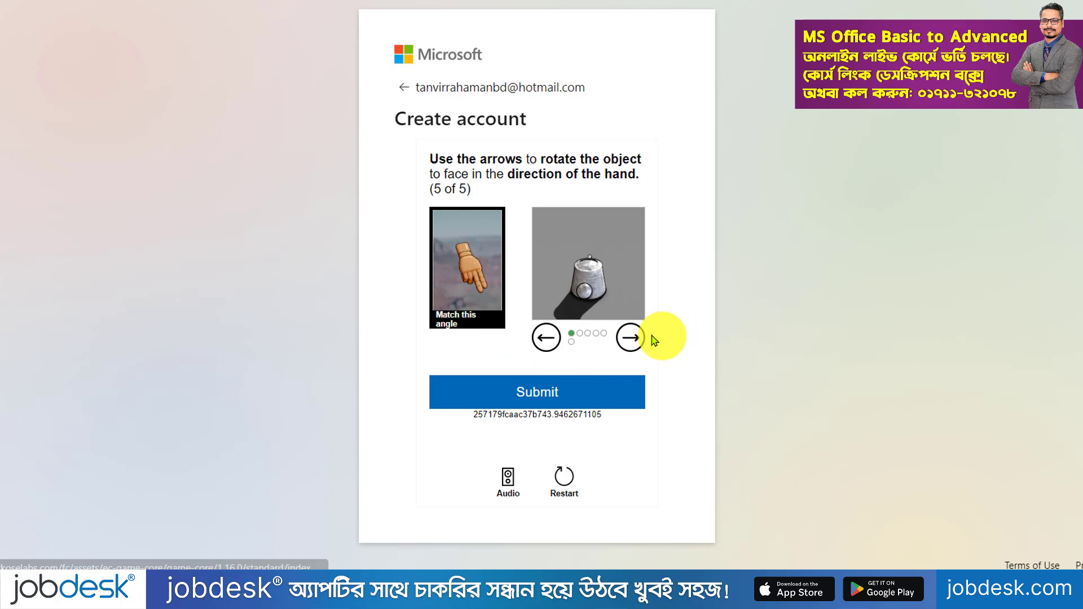
click(634, 337)
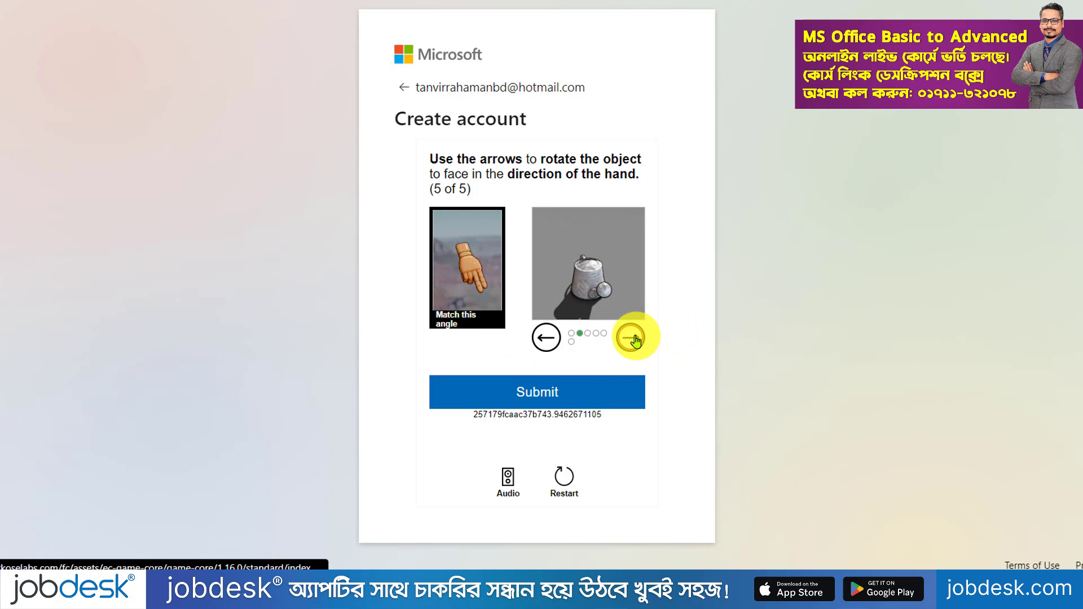
click(592, 388)
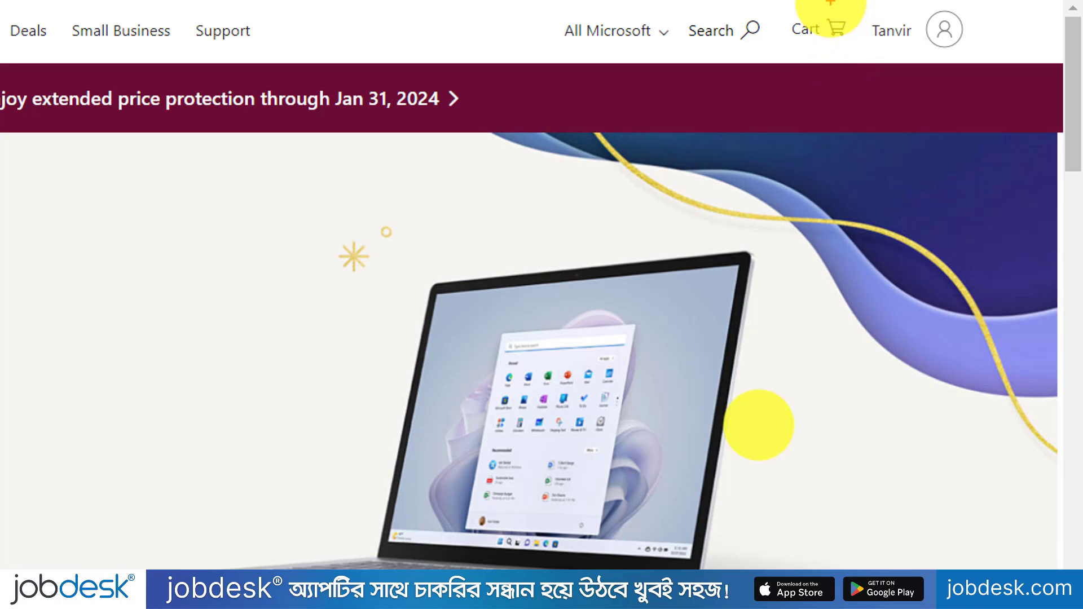
Open the top-right account menu showing the new account's name and hotmail address.
mouse_move(831, 1)
mouse_down()
mouse_move(991, 58)
mouse_move(1009, 130)
mouse_up()
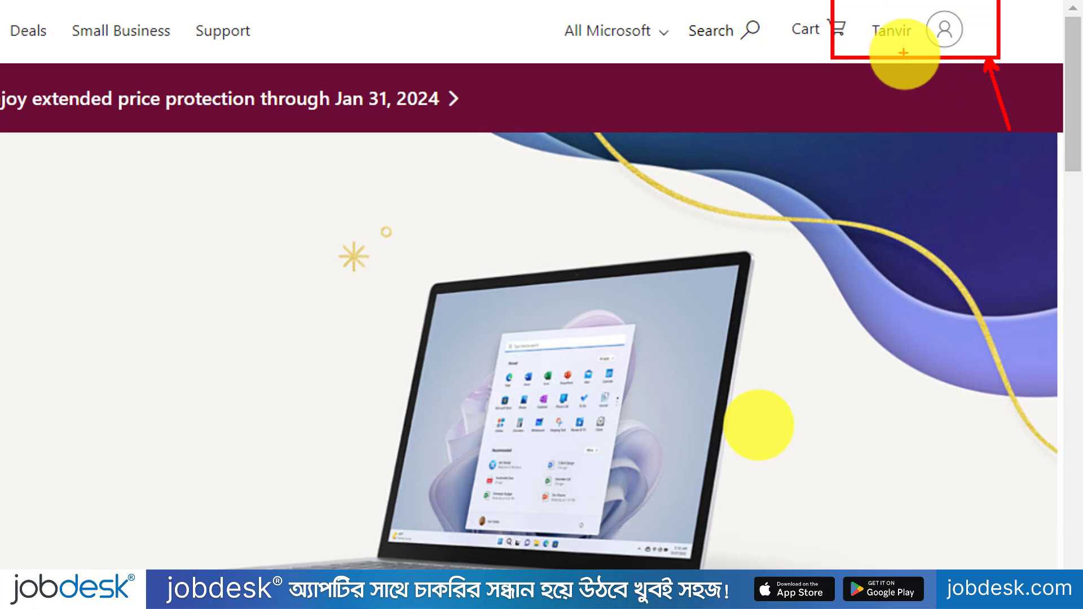
drag(903, 55, 904, 154)
key(Escape)
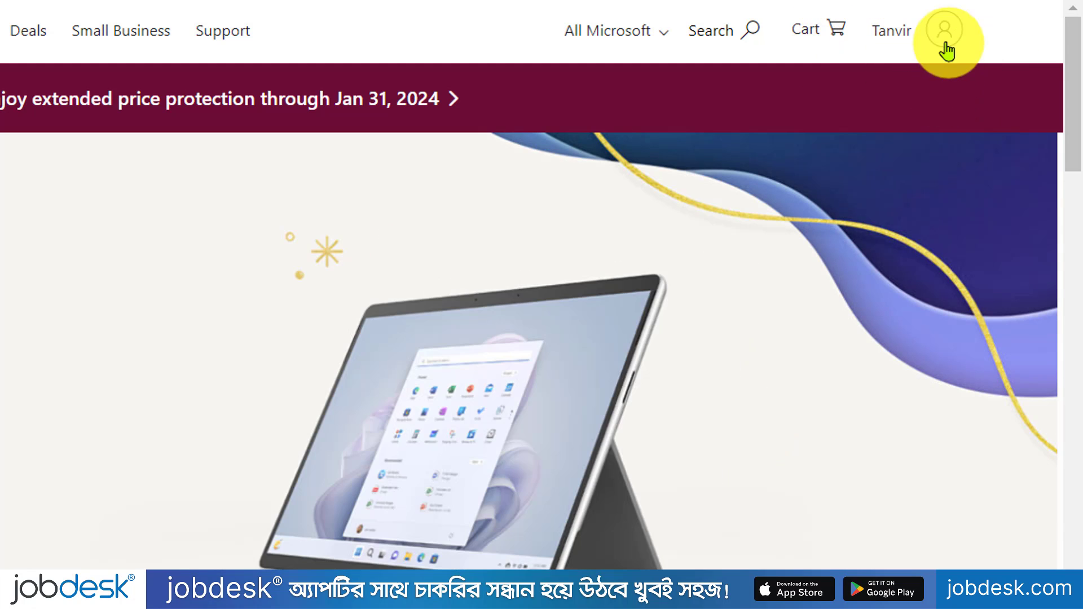
click(945, 50)
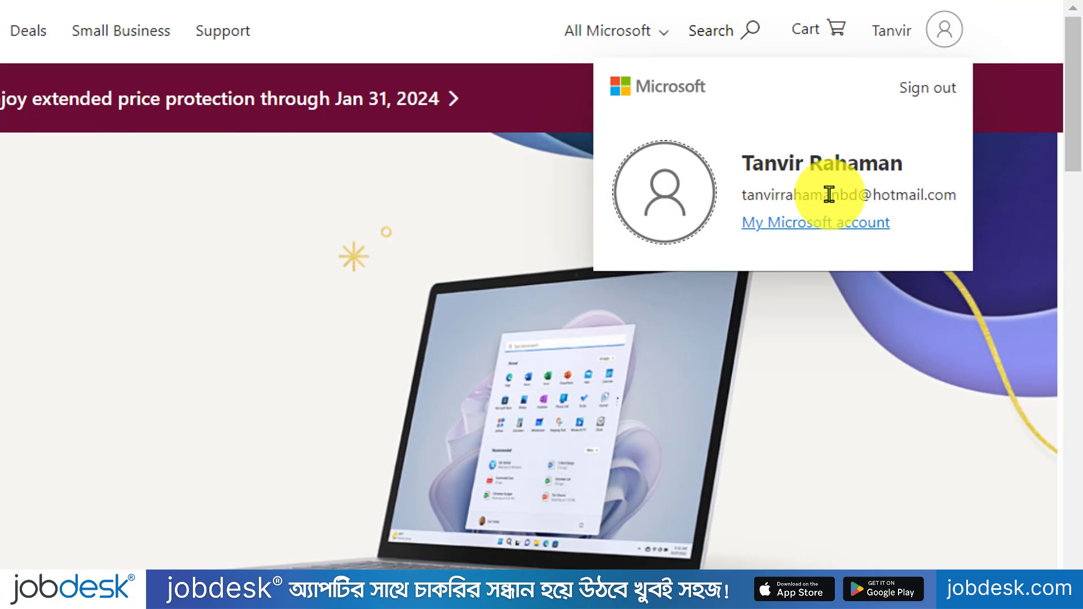
key(Escape)
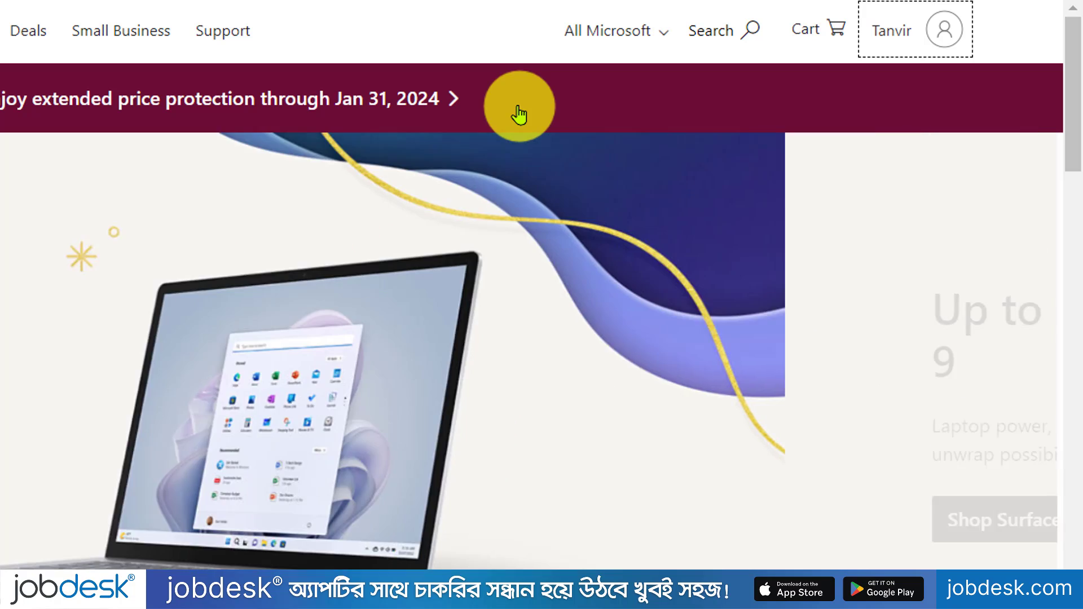
click(950, 30)
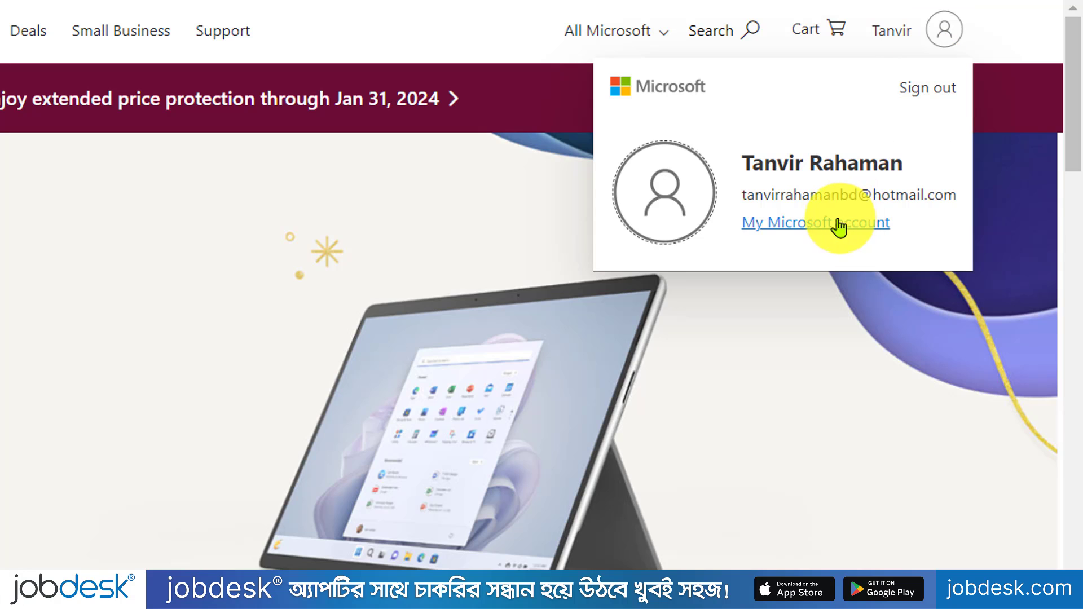
Go to My Microsoft account's Your info page and open the Change photo dialog.
click(803, 225)
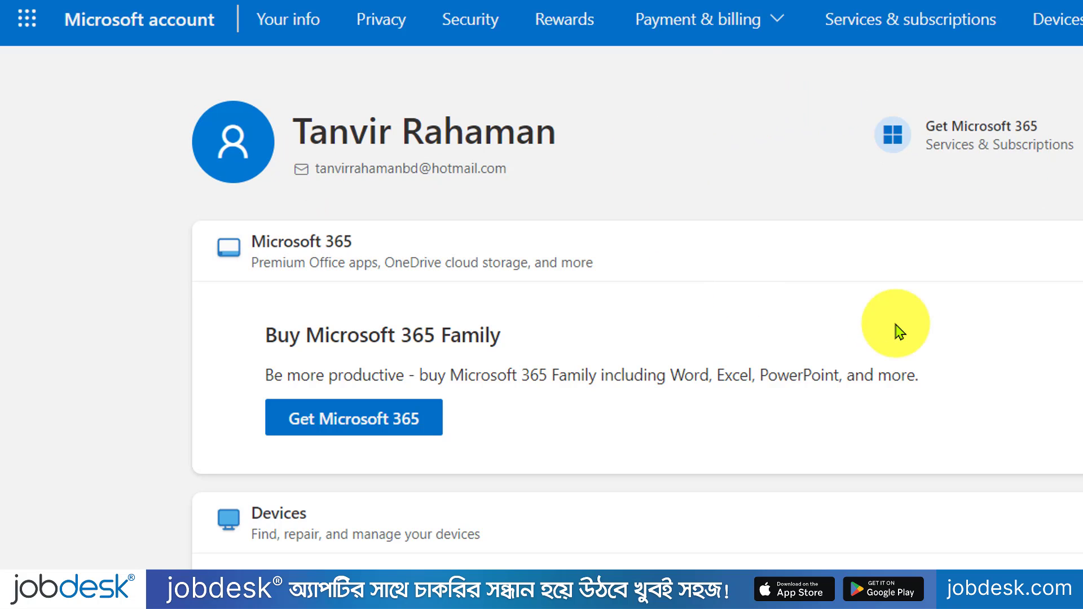
mouse_move(165, 86)
mouse_down()
mouse_move(423, 195)
mouse_move(573, 202)
mouse_move(732, 354)
mouse_up()
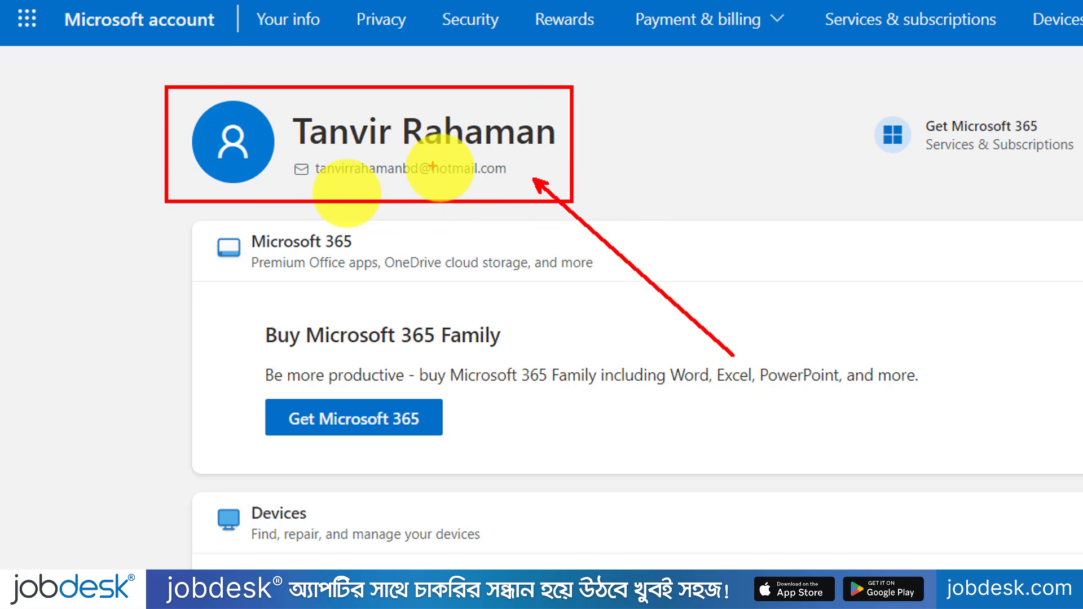
key(Escape)
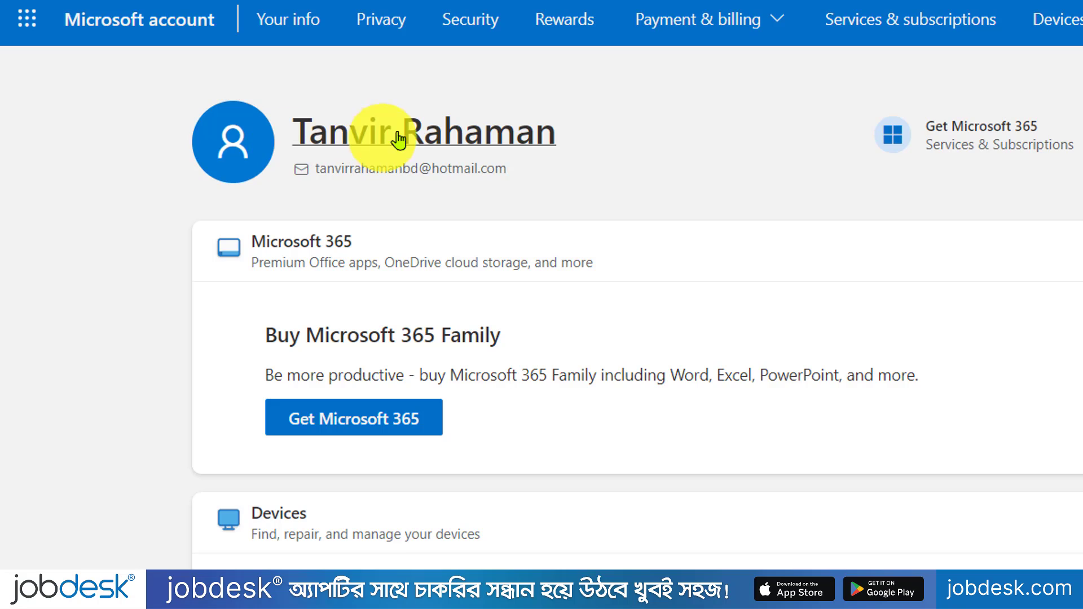
click(235, 150)
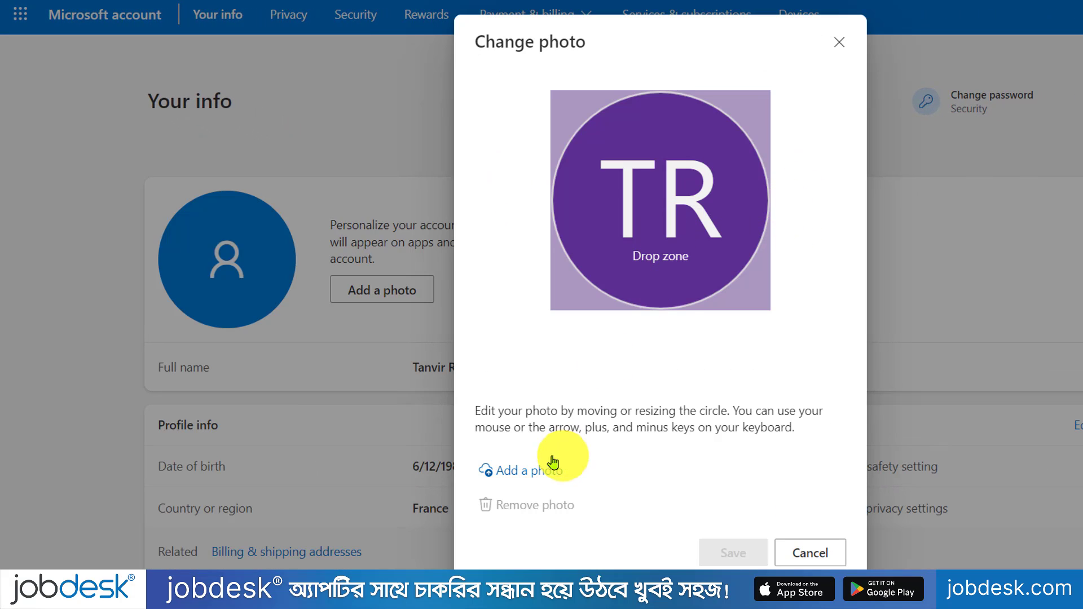
Upload the portrait photo, reposition it in the crop circle and save it.
click(493, 444)
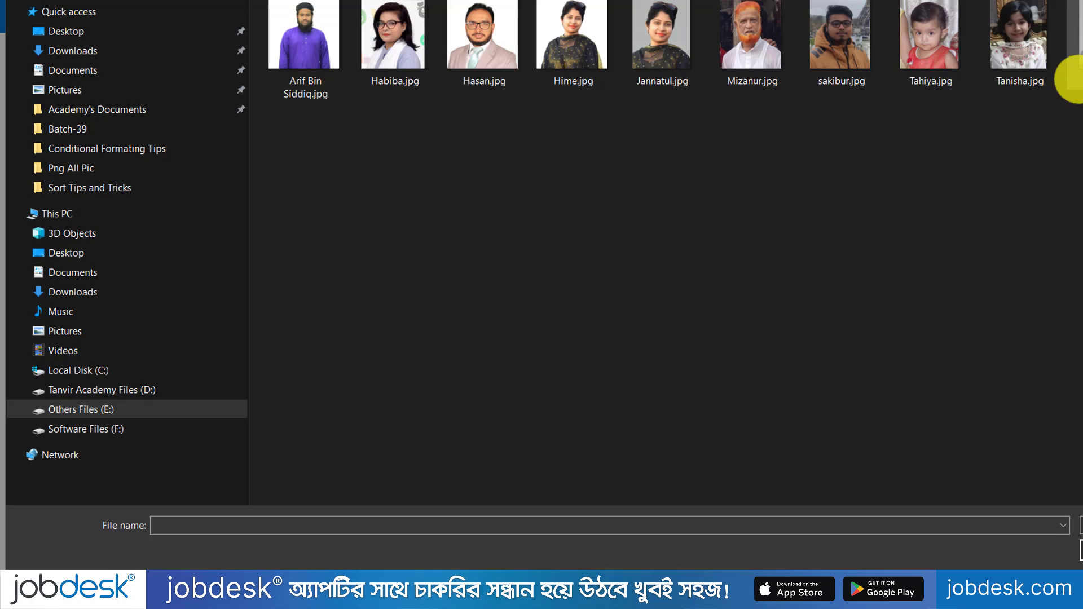
double_click(1060, 62)
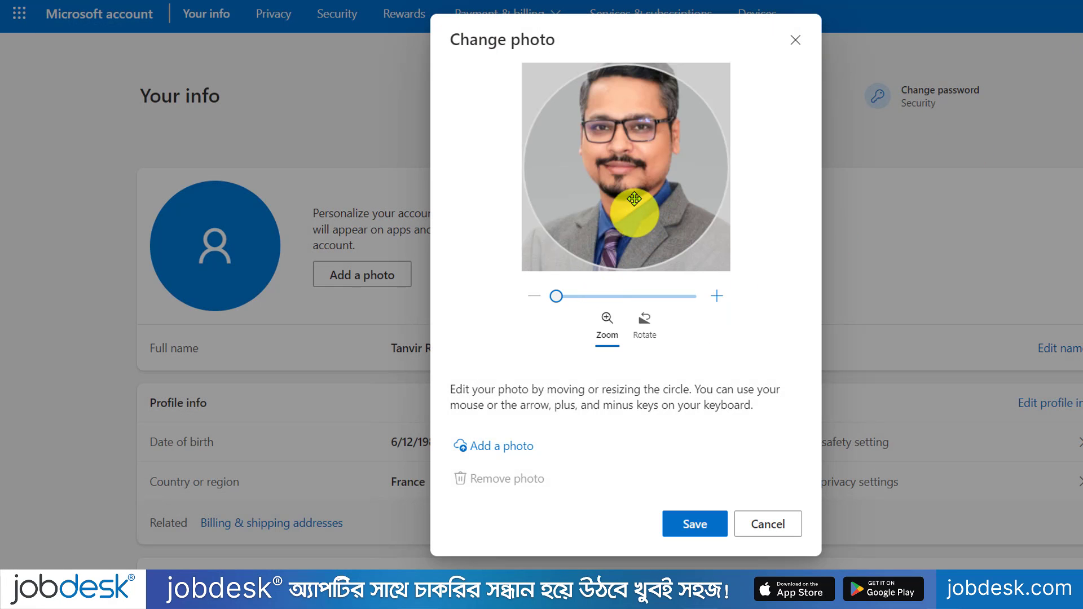
drag(633, 207, 632, 232)
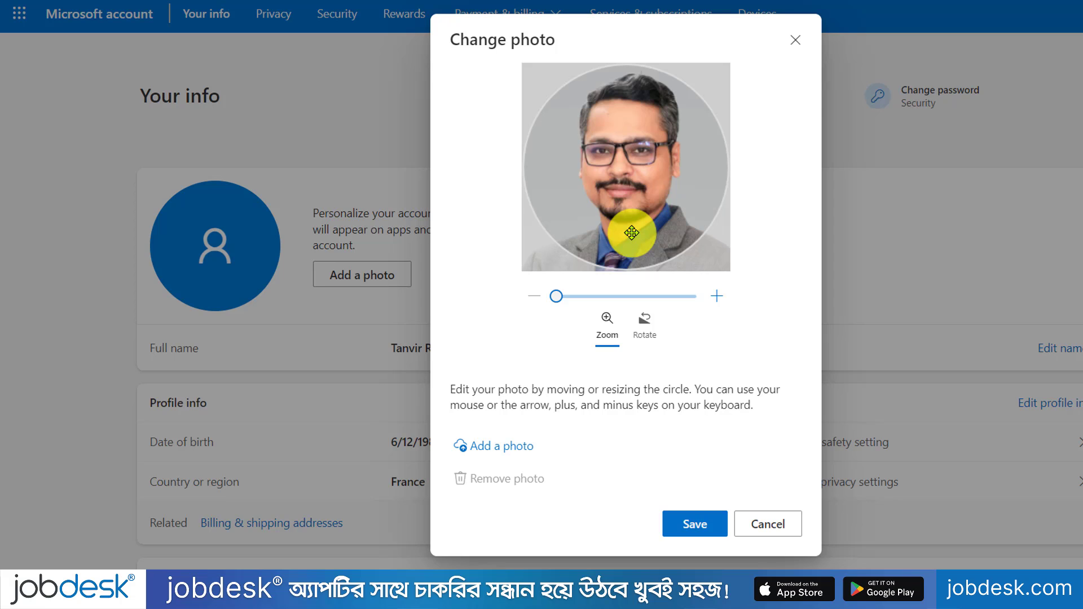
click(683, 519)
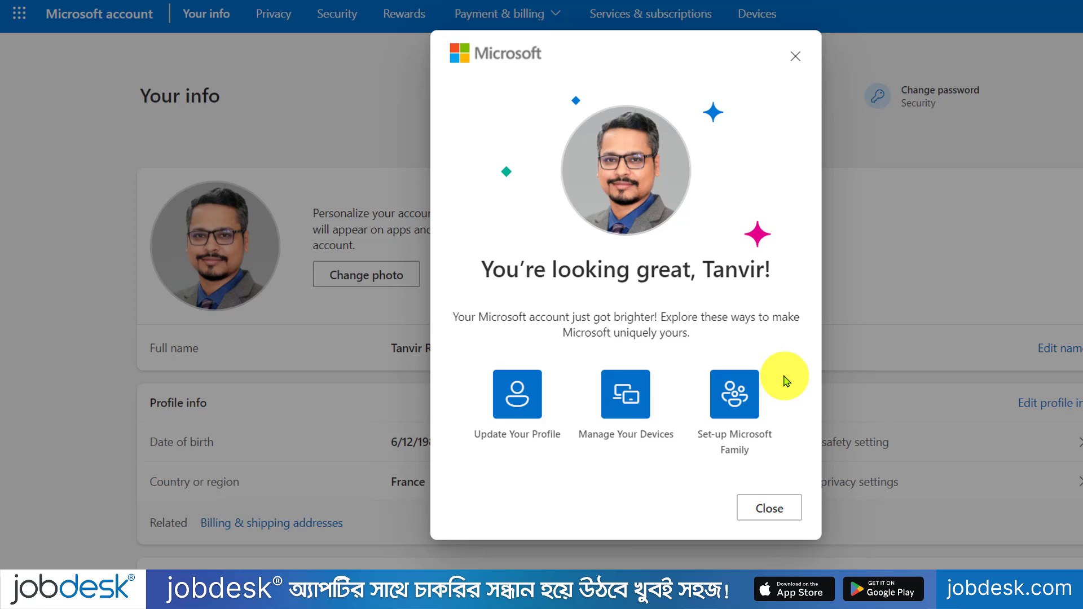
Add 'An alternate email address' as security info, fill it from saved suggestions and submit.
click(509, 445)
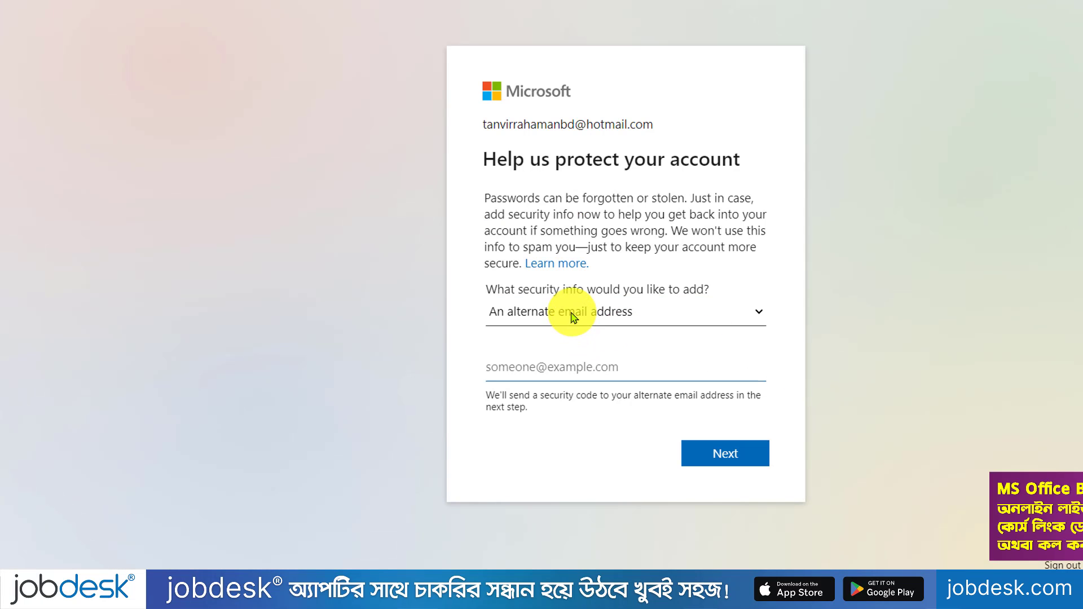
click(595, 316)
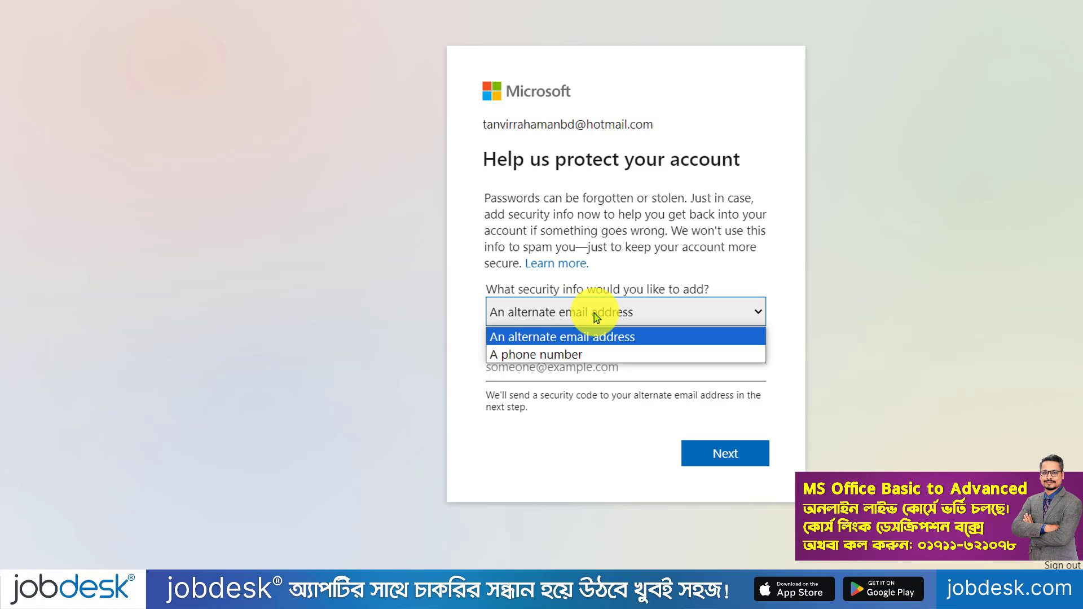
click(595, 317)
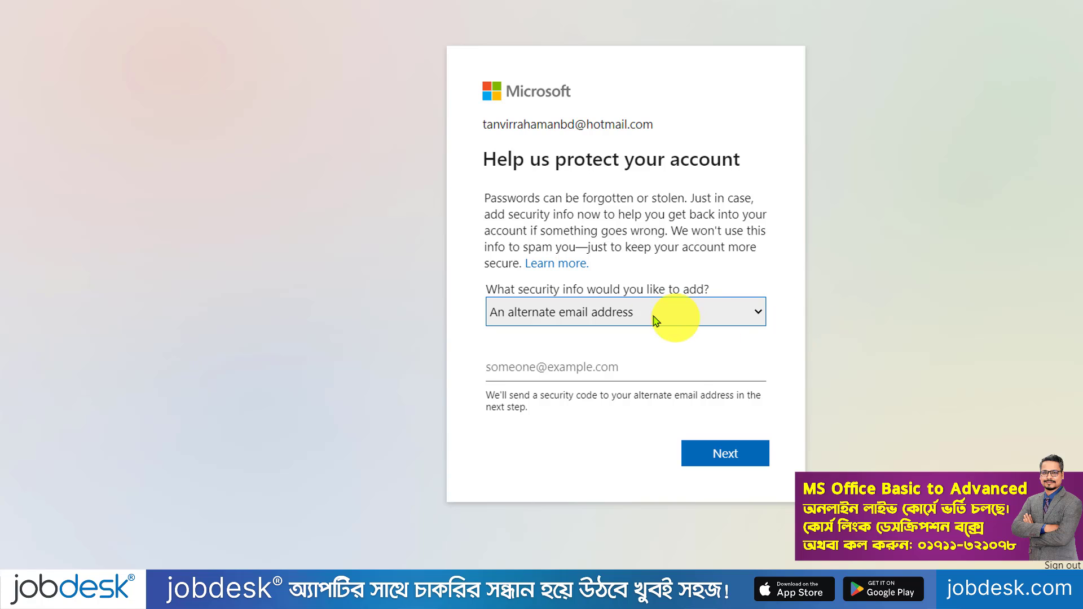
click(581, 367)
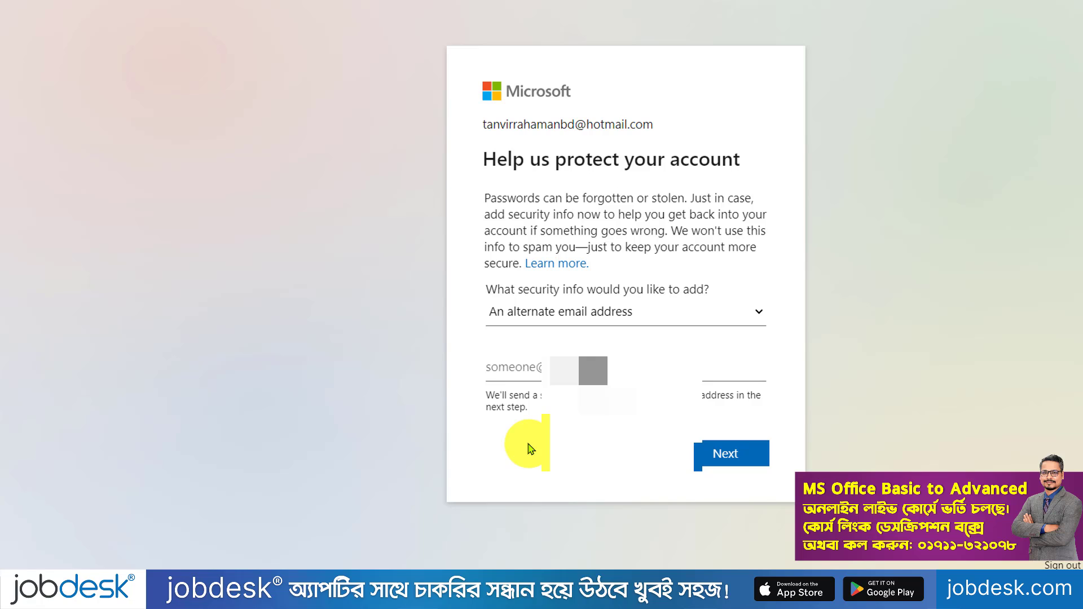
click(500, 367)
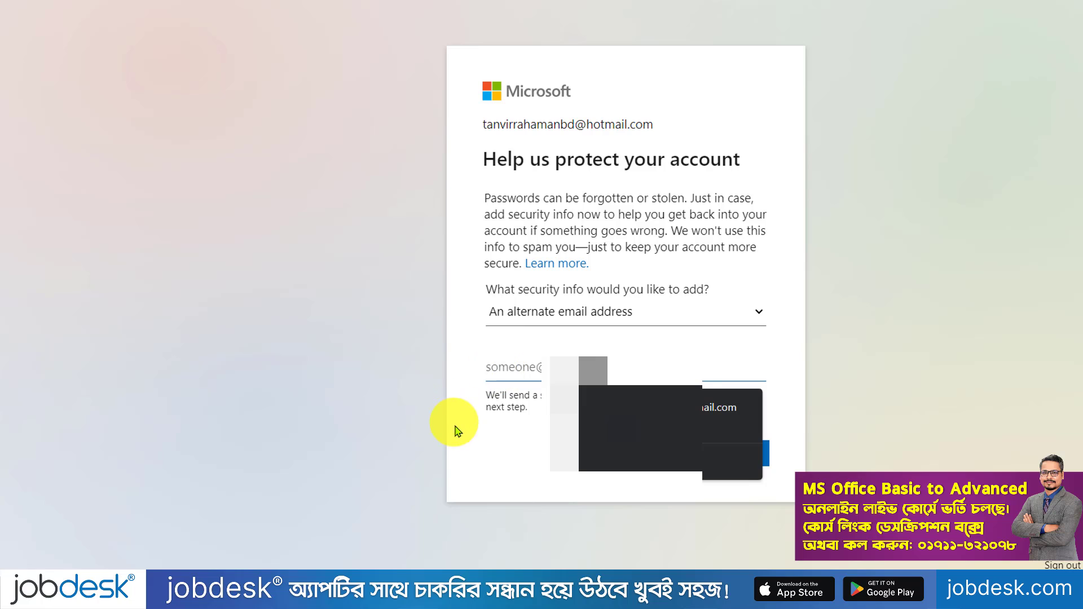
click(586, 407)
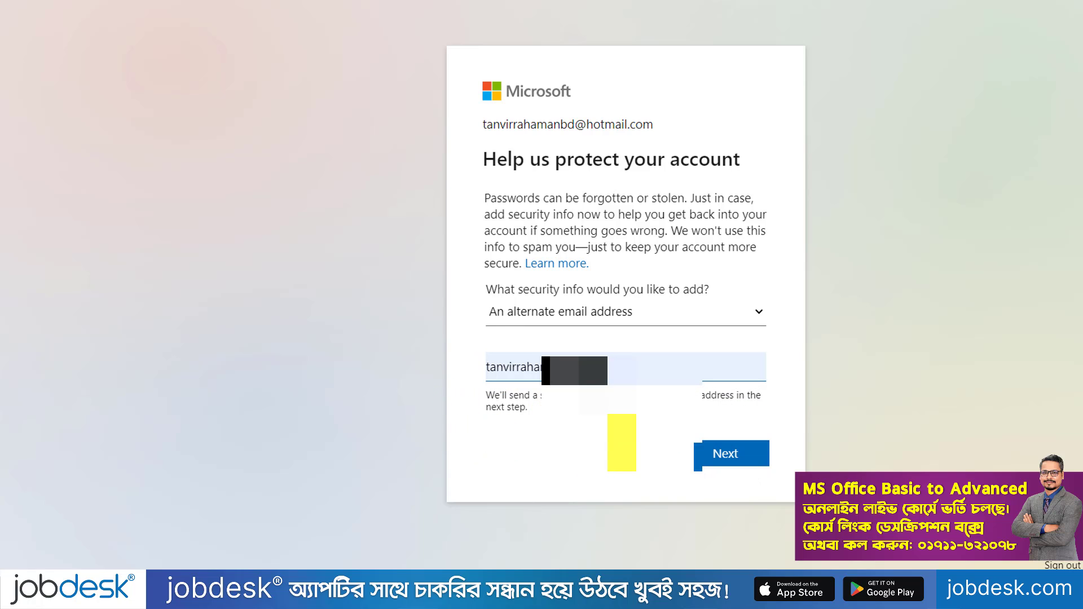
click(746, 455)
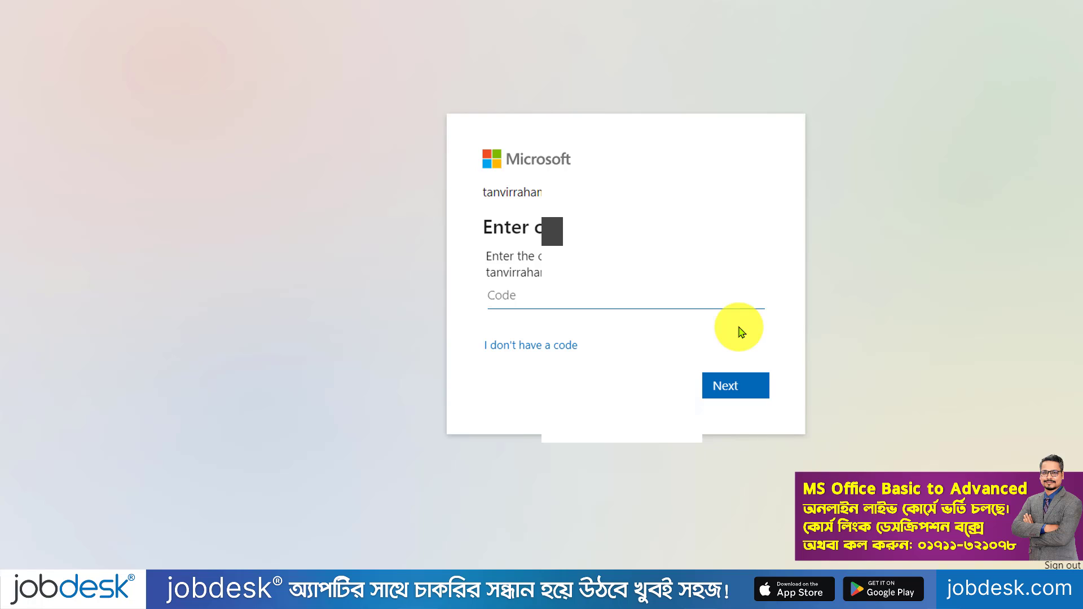
Submit the first security code, then verify the autofilled alternate email with the newly emailed code.
click(729, 390)
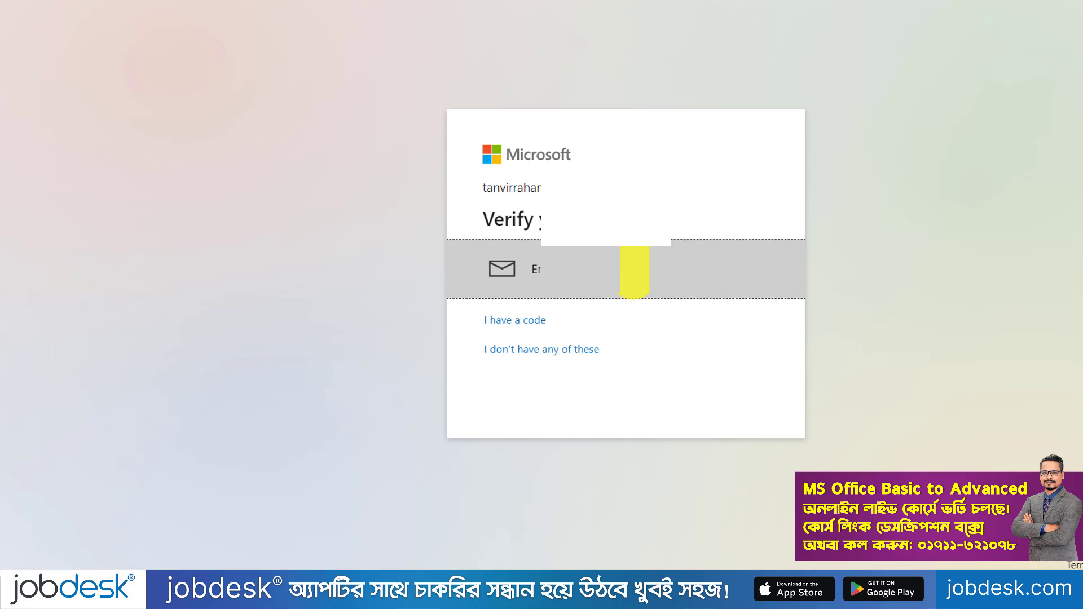
click(577, 261)
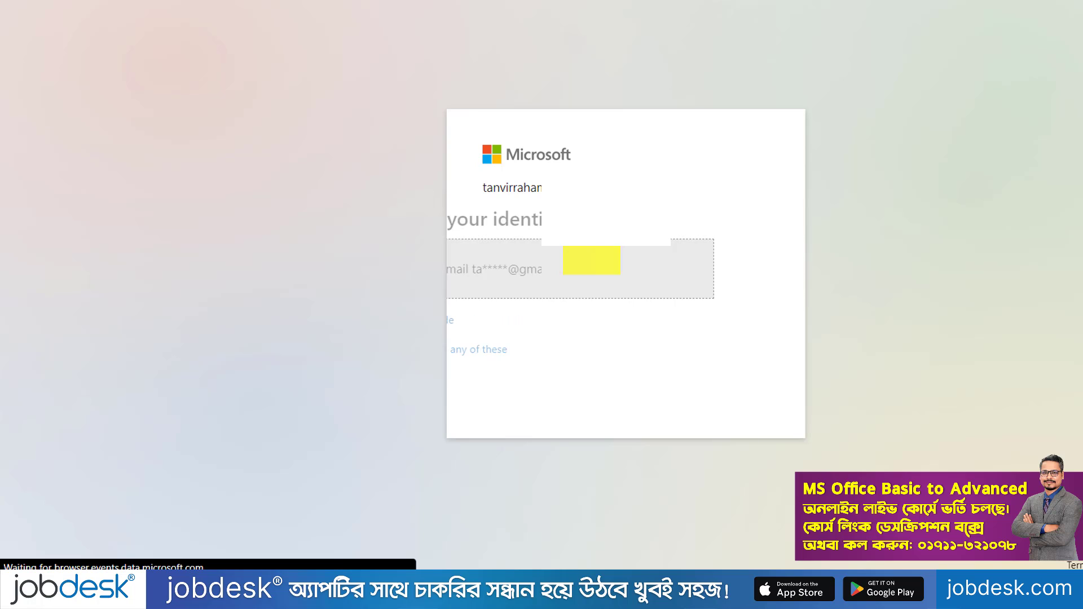
click(523, 318)
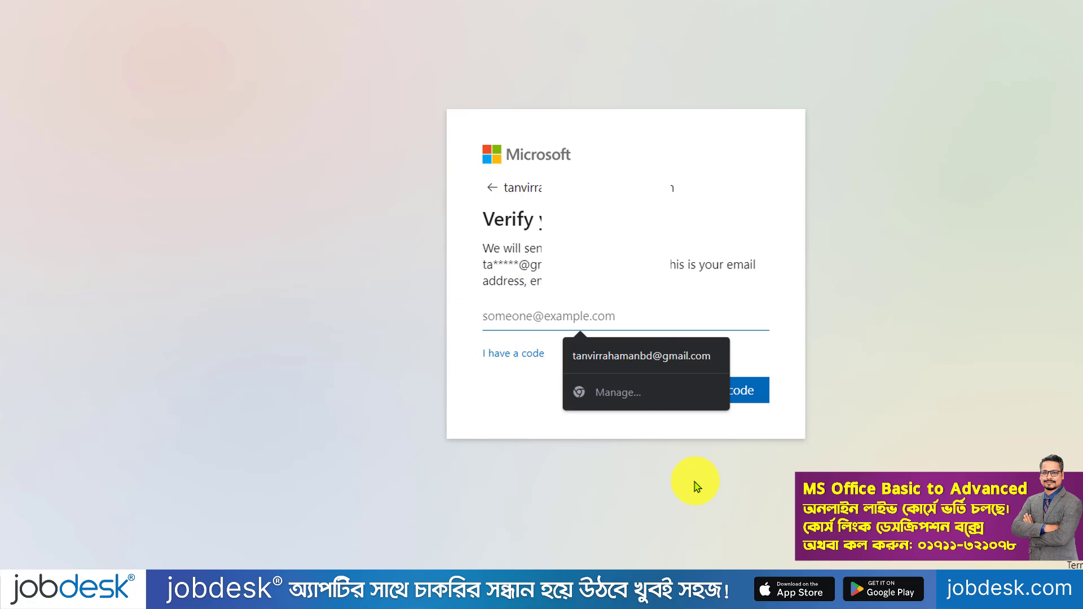
click(637, 357)
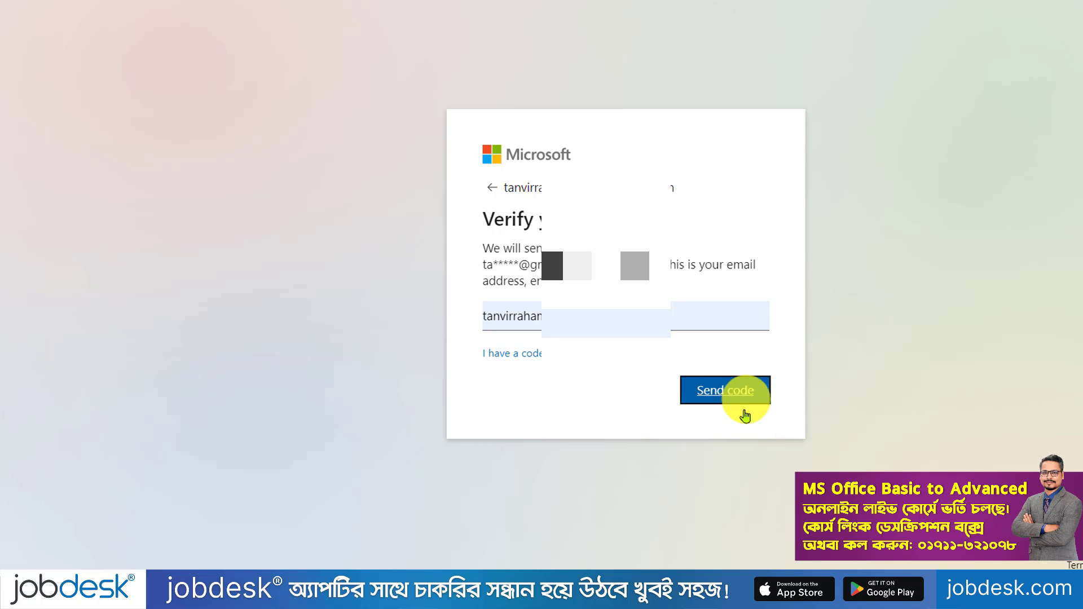
click(743, 409)
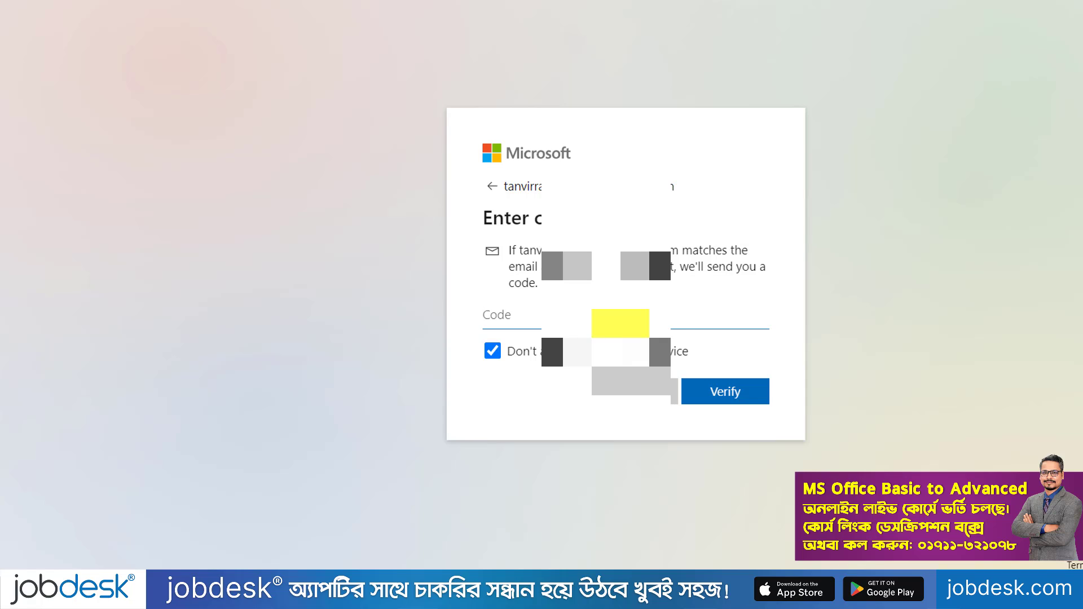
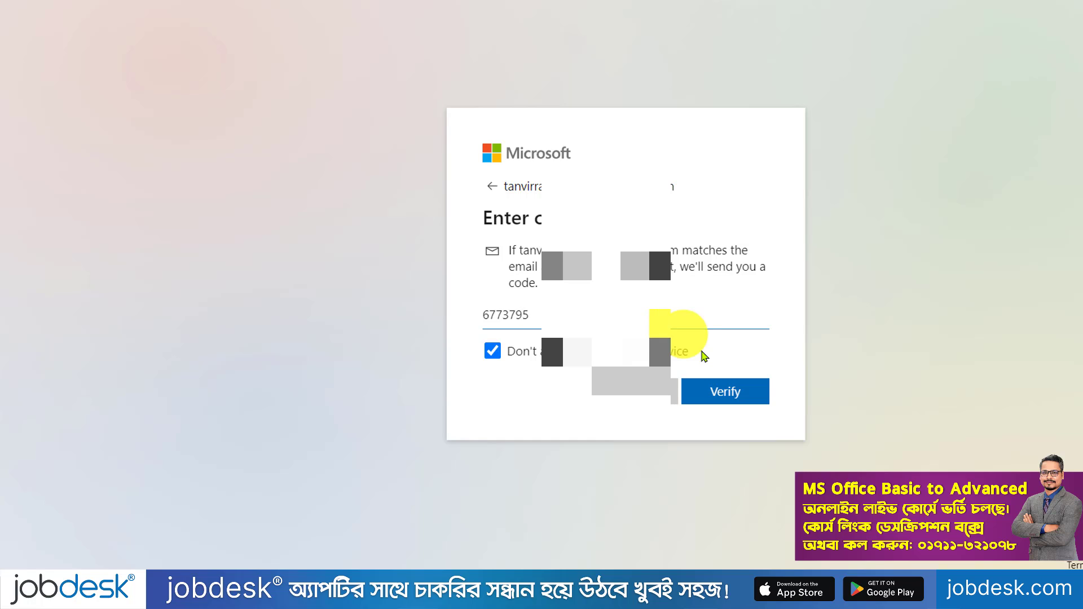
click(711, 391)
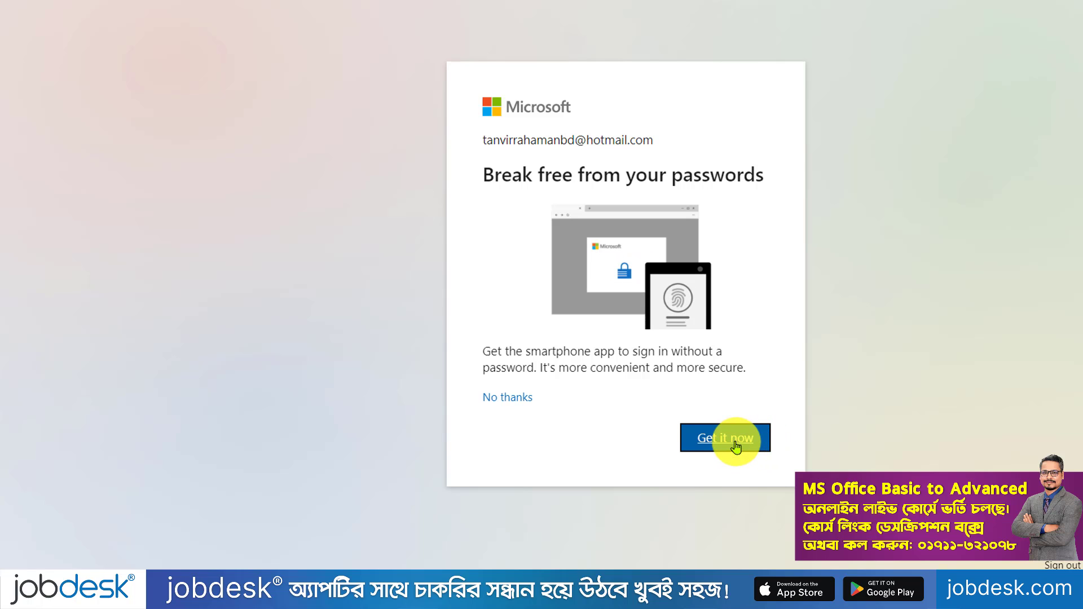
Skip the passwordless sign-in offer, then set gender to Male in Personal info and save.
click(507, 397)
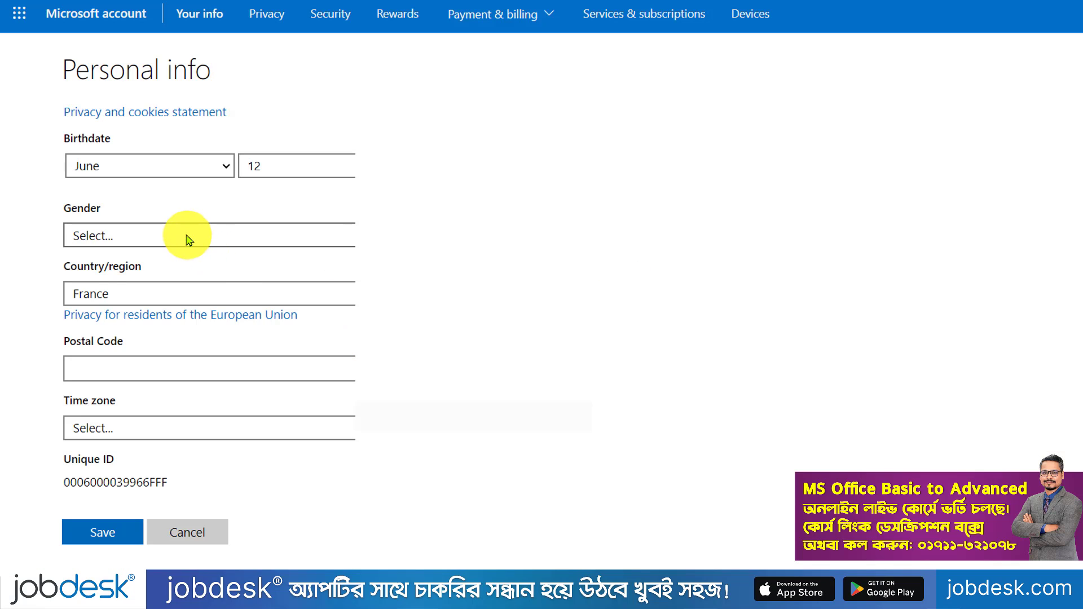
click(189, 240)
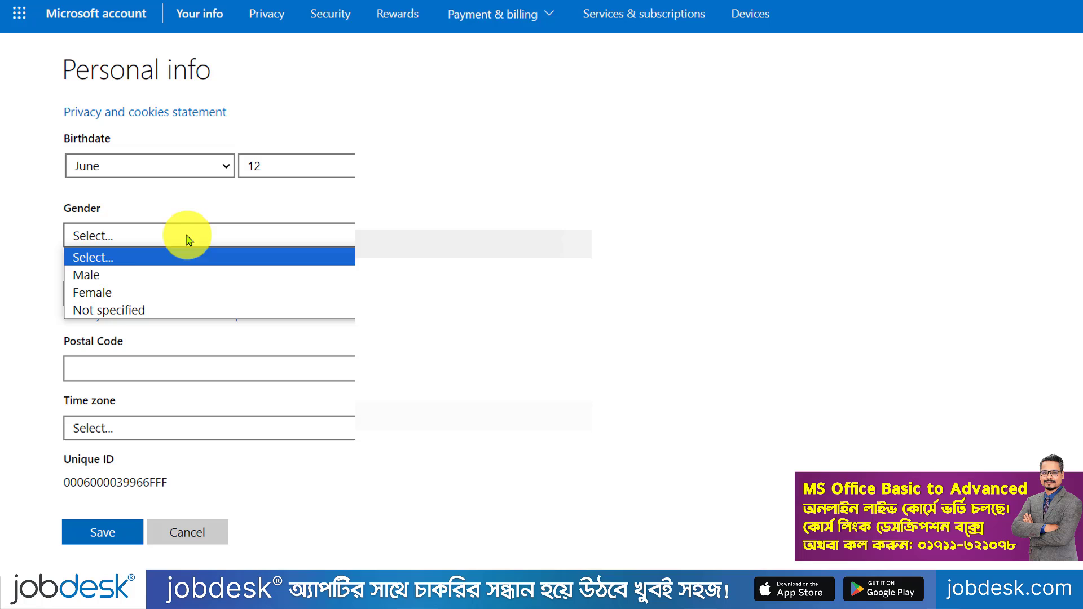
click(162, 272)
scroll(205, 295, down, 1)
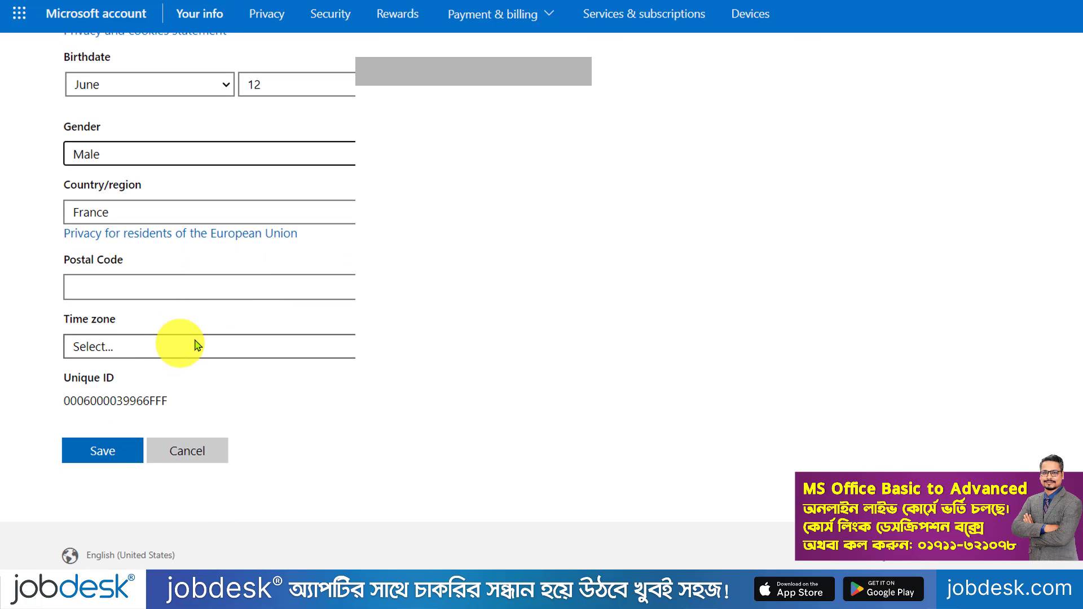
scroll(203, 332, down, 1)
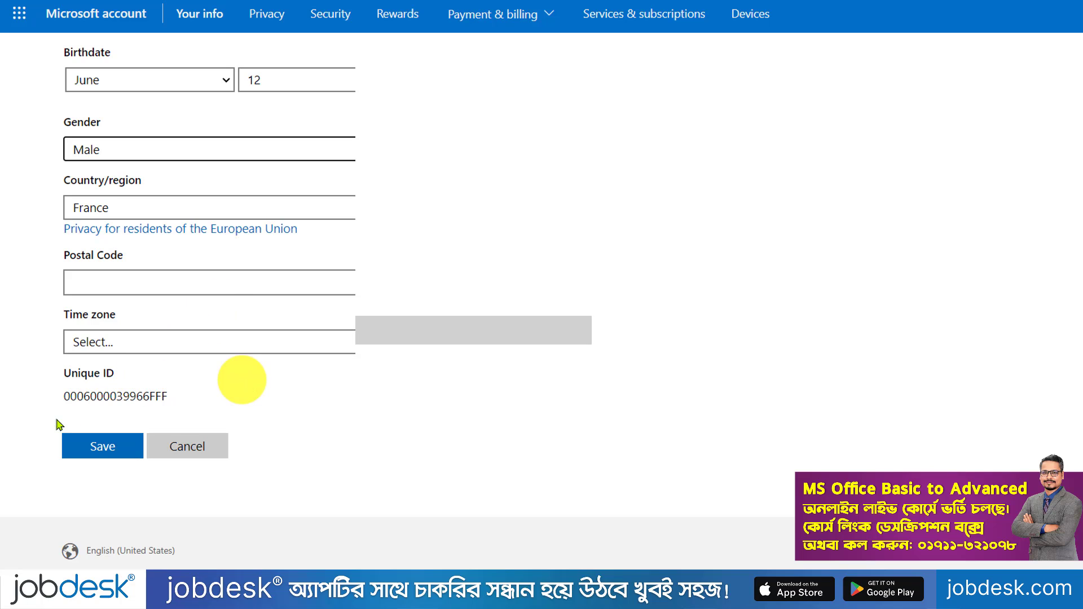
click(97, 449)
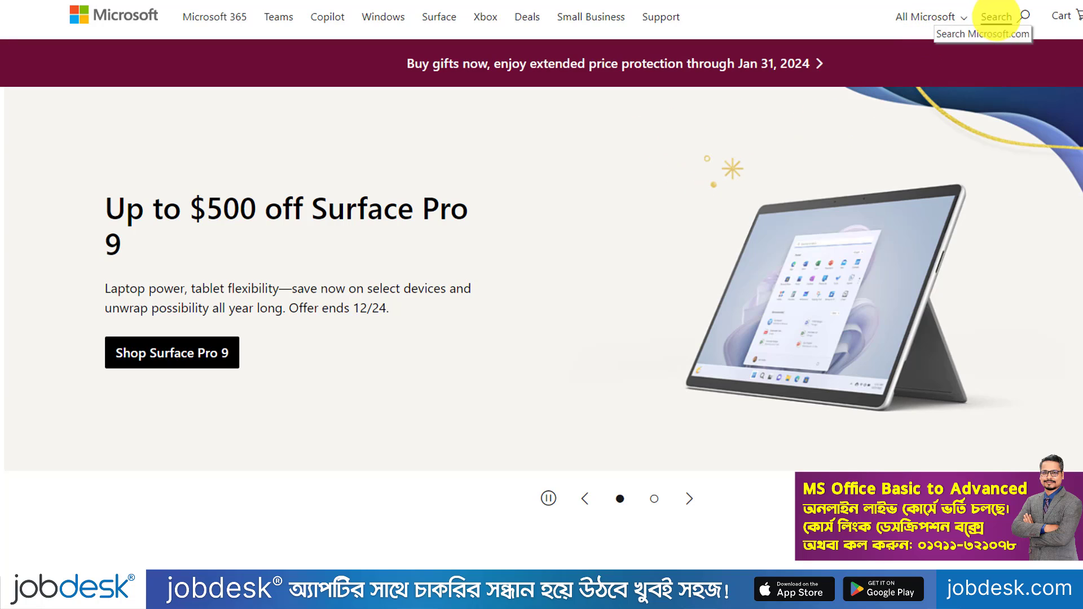
Choose Outlook under Software in the All Microsoft product directory.
click(1080, 17)
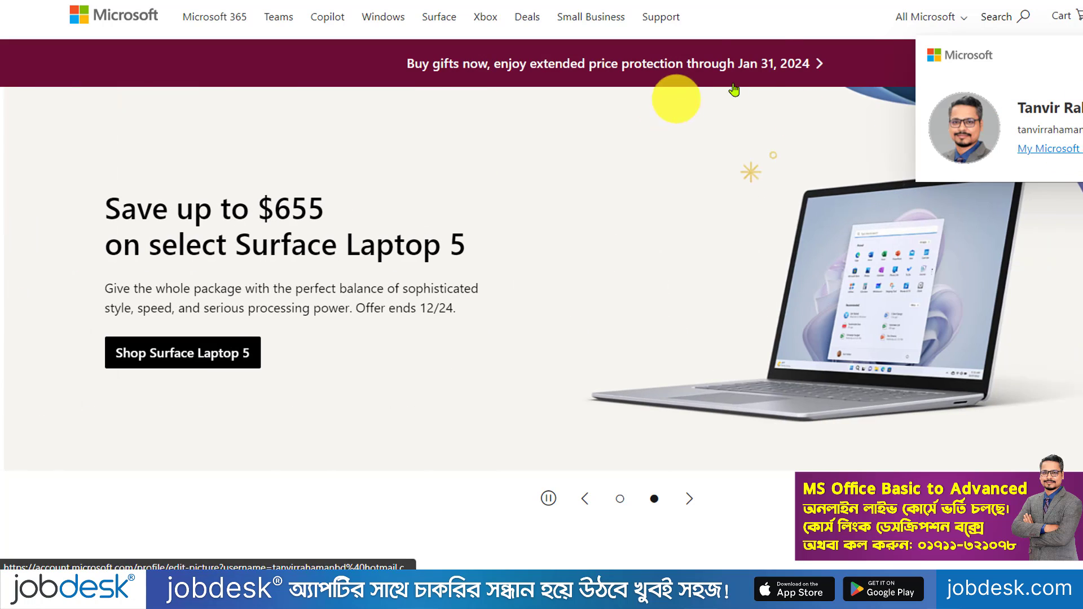
click(933, 18)
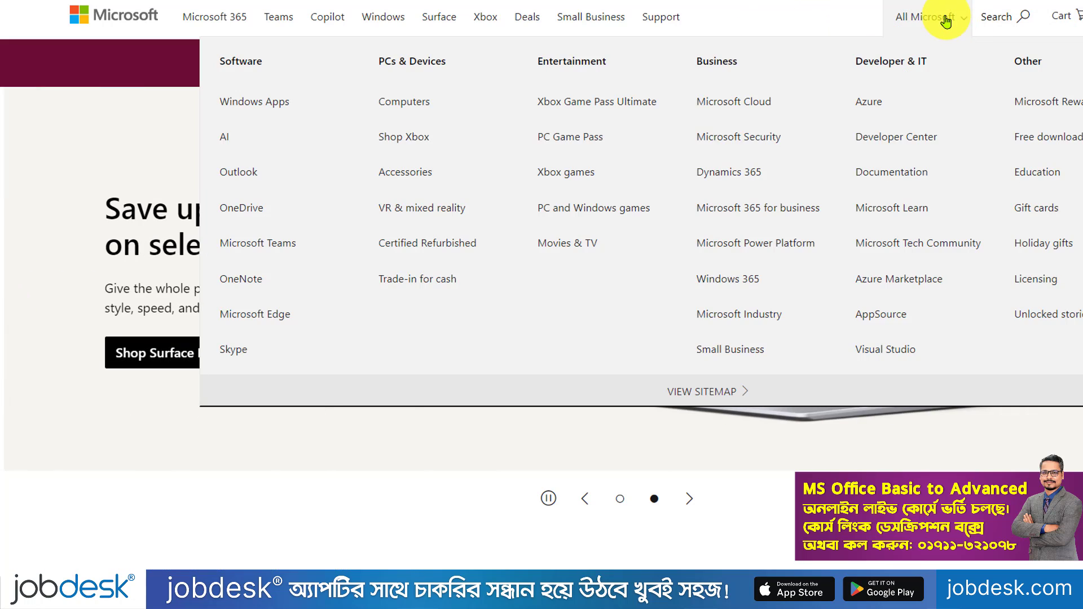
click(243, 172)
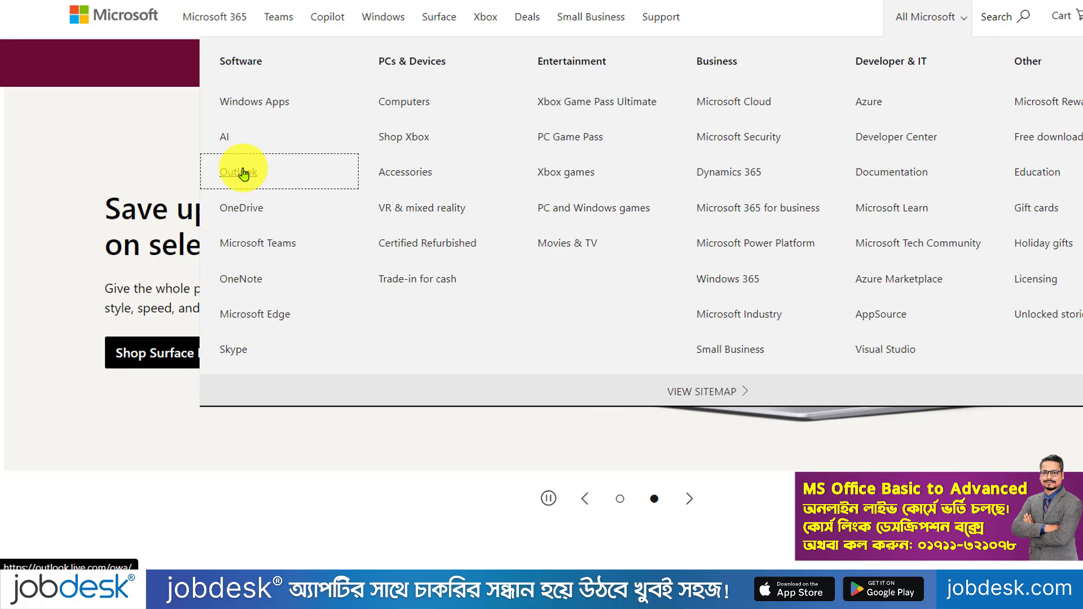